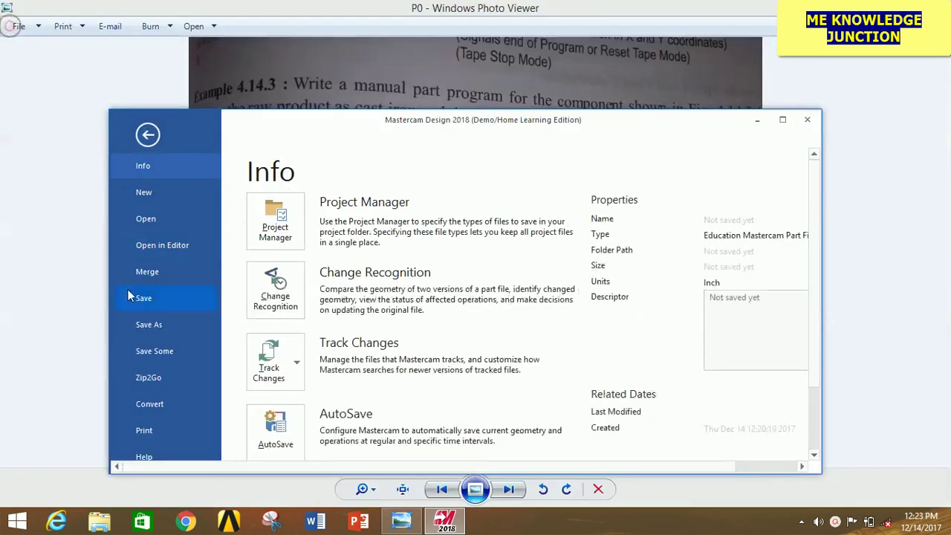
Switch the system configuration to the metric configuration file, mcamxm.config <Metric>, so the part uses millimetres
{"action": "left_click", "coordinate": [779, 121]}
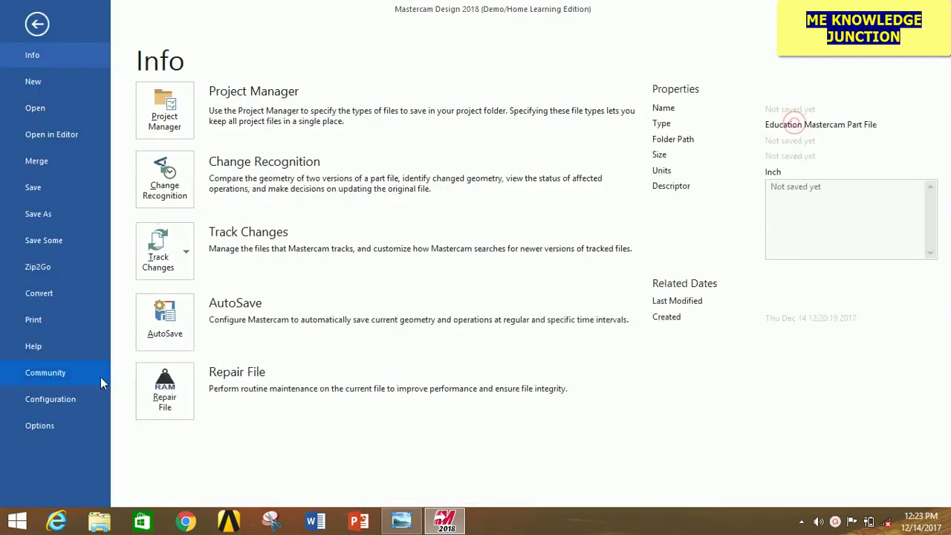
{"action": "left_click", "coordinate": [72, 401]}
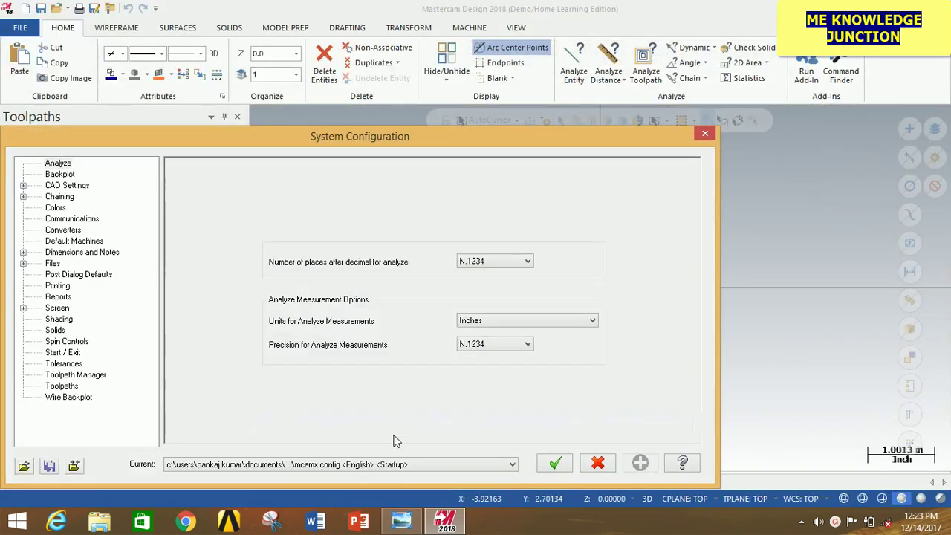
{"action": "left_click", "coordinate": [196, 468]}
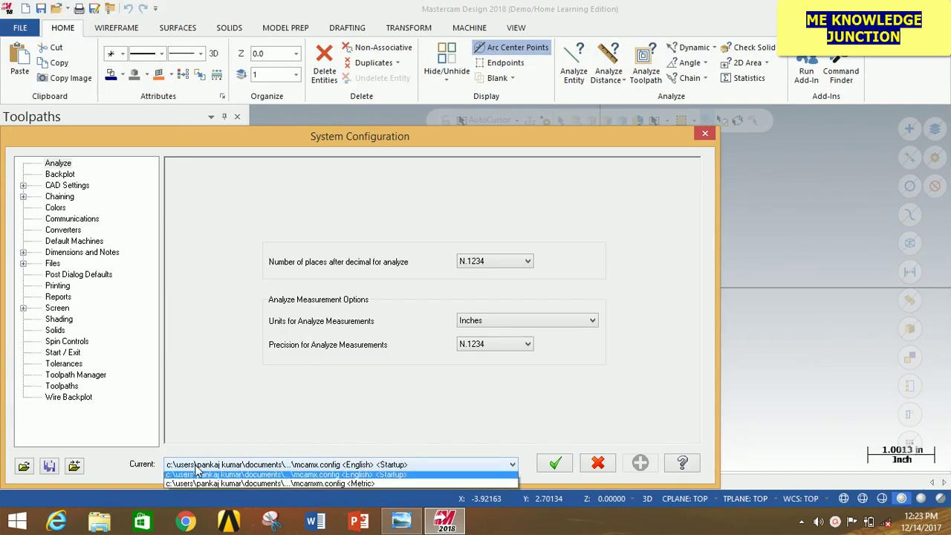
{"action": "left_click", "coordinate": [203, 484]}
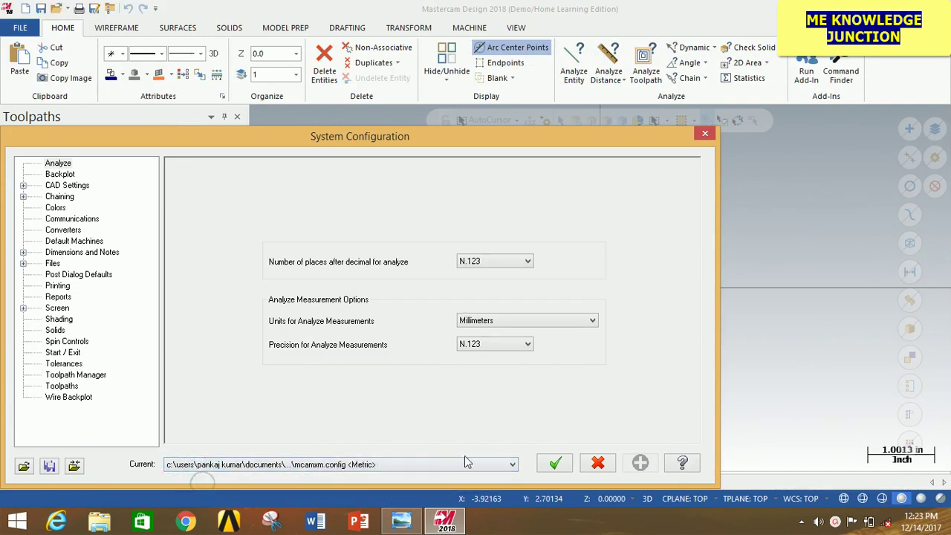
{"action": "left_click", "coordinate": [554, 465]}
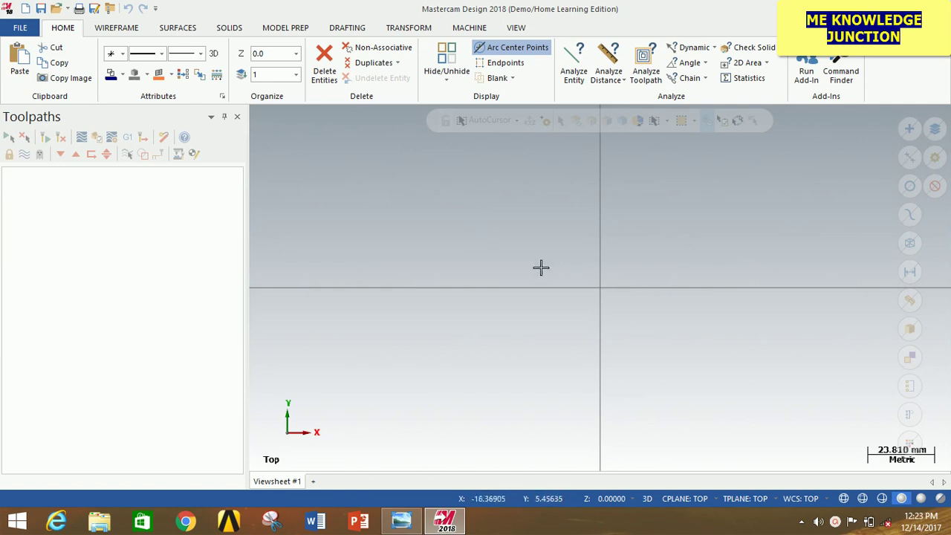
Consult the component drawing in Windows Photo Viewer and draw a 50 mm vertical line upward from the origin in Mastercam
{"action": "left_click", "coordinate": [119, 30]}
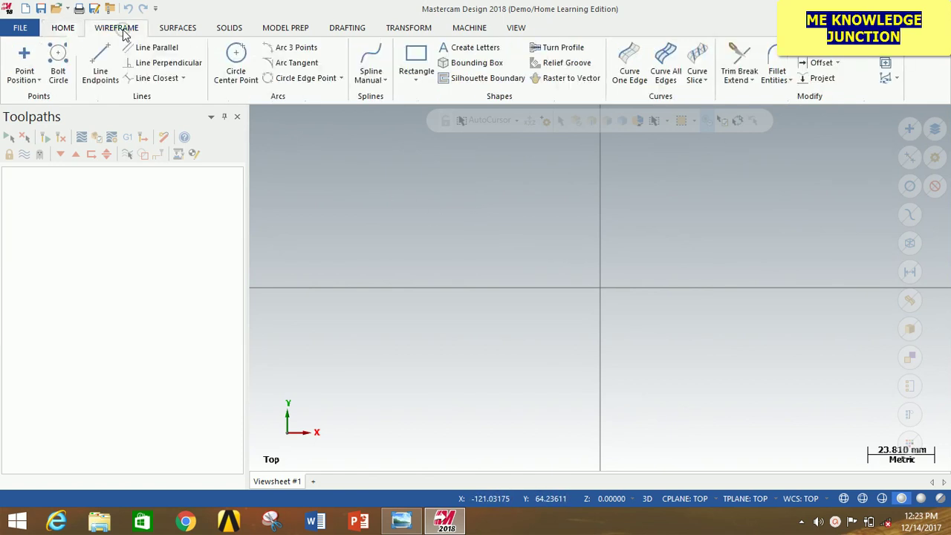
{"action": "left_click", "coordinate": [401, 520]}
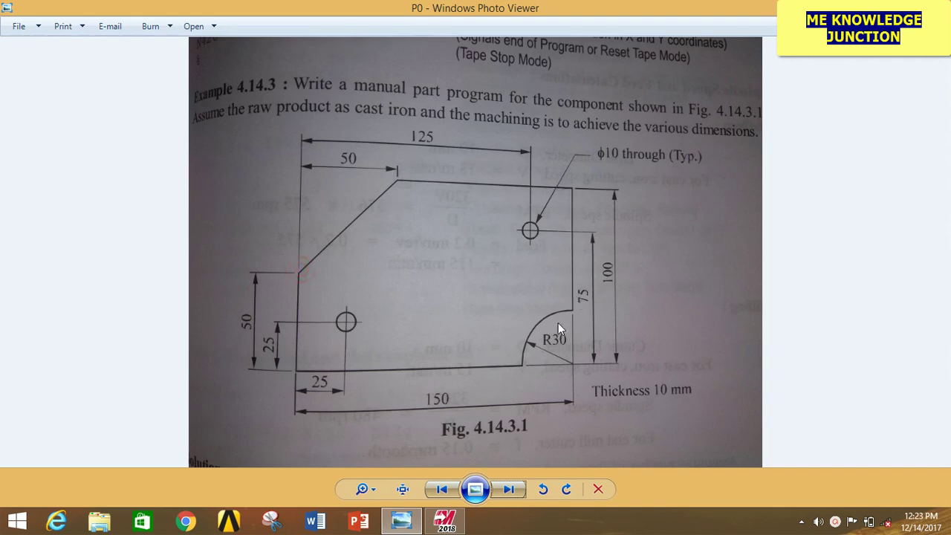
{"action": "left_click", "coordinate": [445, 521]}
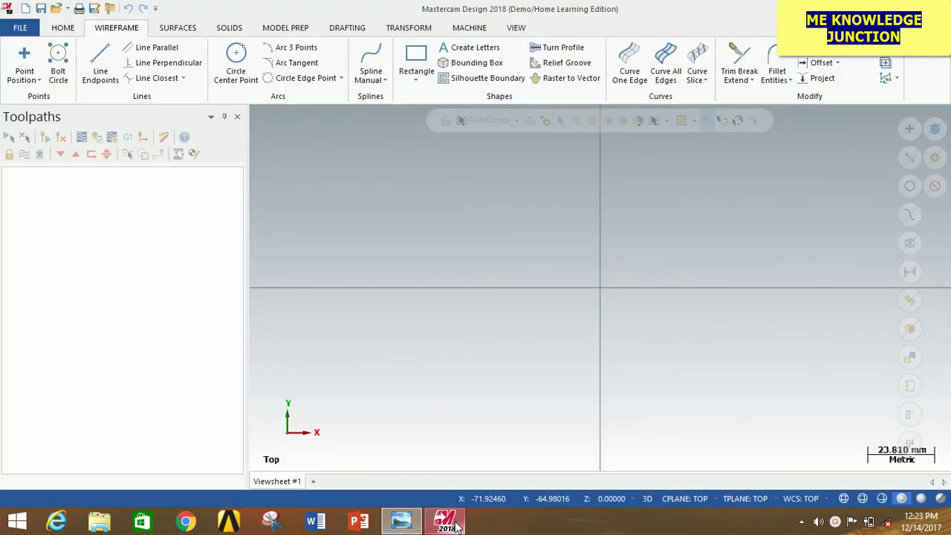
{"action": "left_click", "coordinate": [104, 60]}
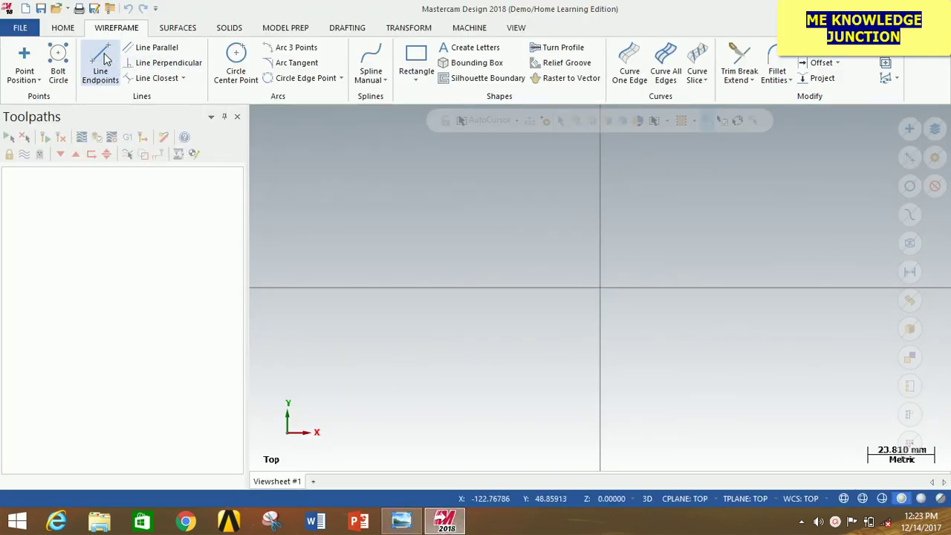
{"action": "scroll", "coordinate": [358, 403], "scroll_direction": "down", "scroll_amount": 5}
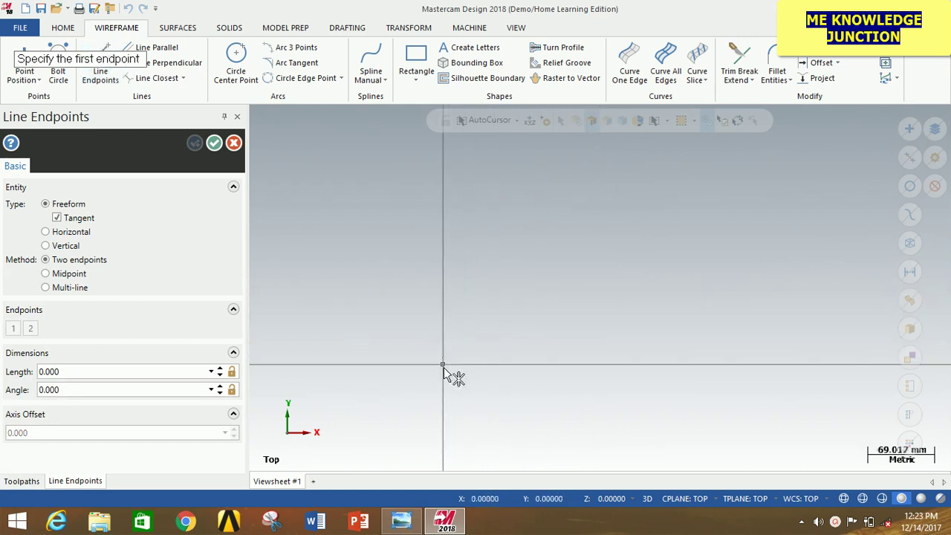
{"action": "left_click", "coordinate": [443, 365]}
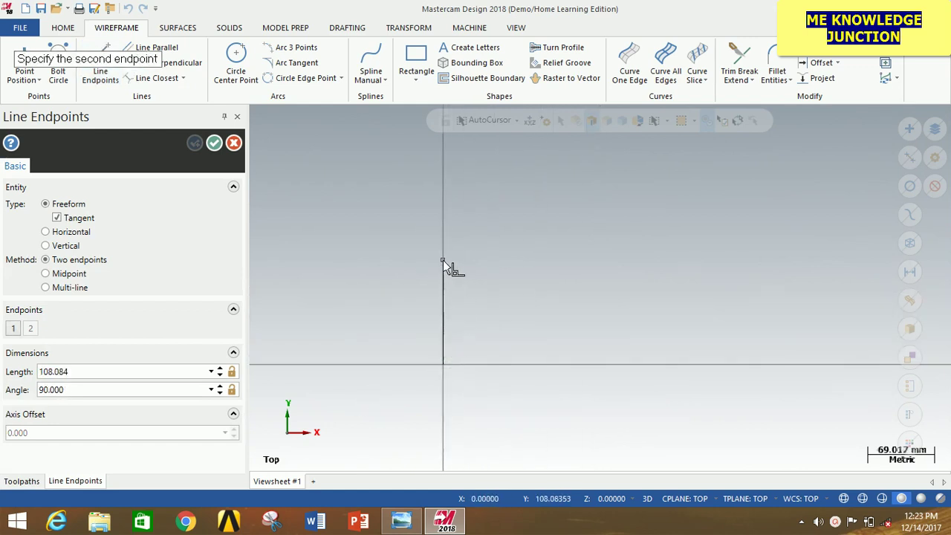
{"action": "left_click", "coordinate": [443, 260]}
{"action": "double_click", "coordinate": [123, 373]}
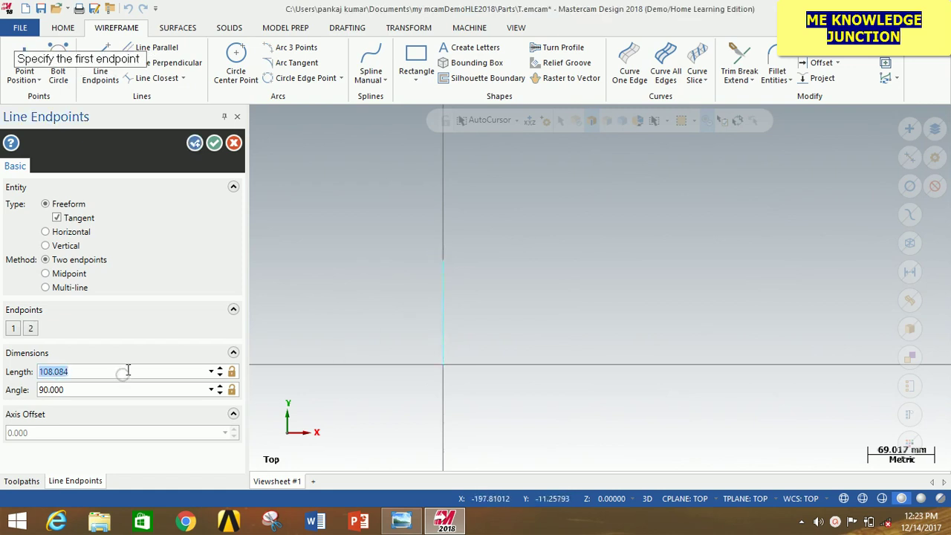
{"action": "type", "text": "50"}
{"action": "key", "text": "Return"}
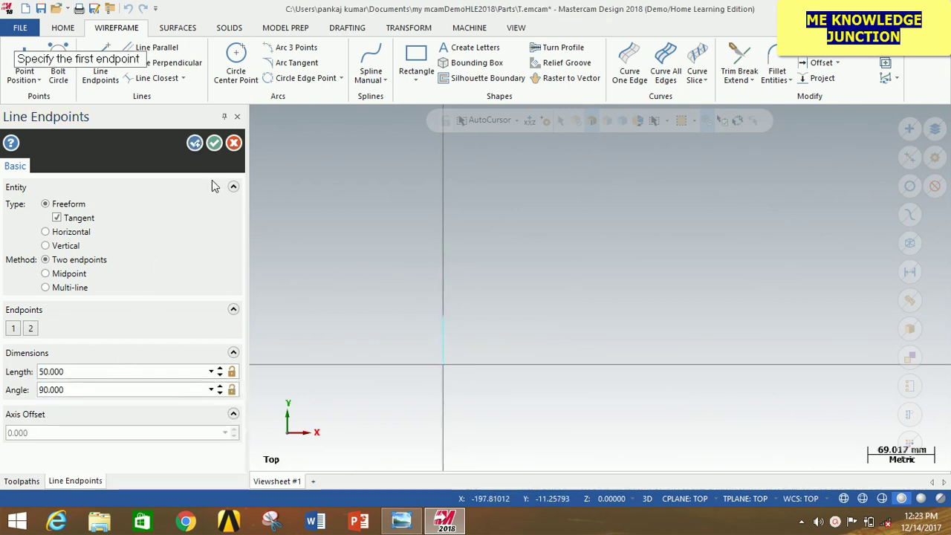
Check the component drawing and draw the slanted edge from the vertical line's upper end to the point X50, Y100
{"action": "left_click", "coordinate": [401, 519]}
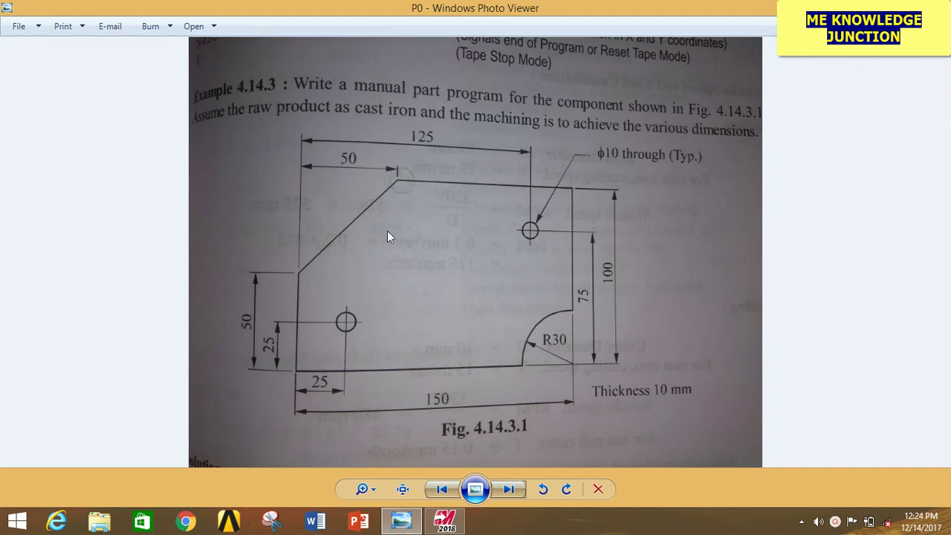
{"action": "left_click", "coordinate": [446, 520]}
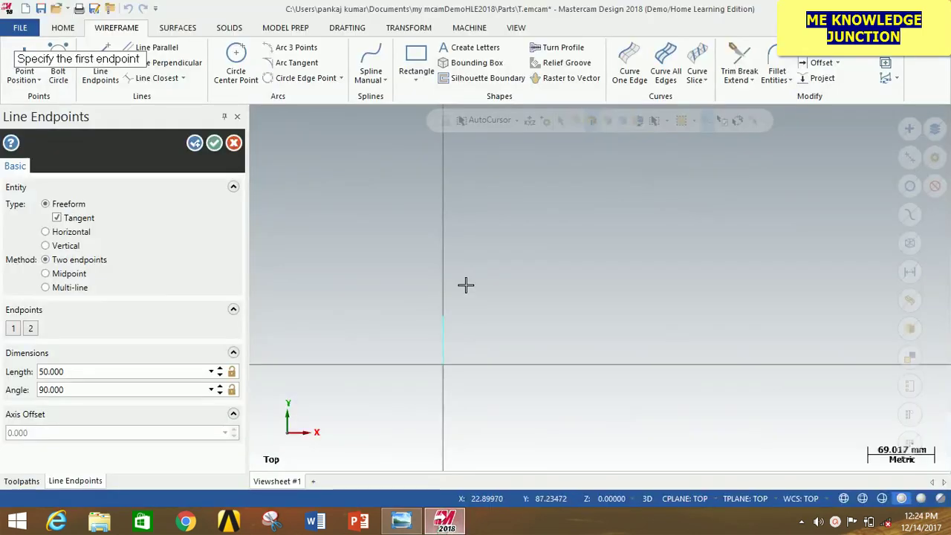
{"action": "left_click", "coordinate": [443, 317]}
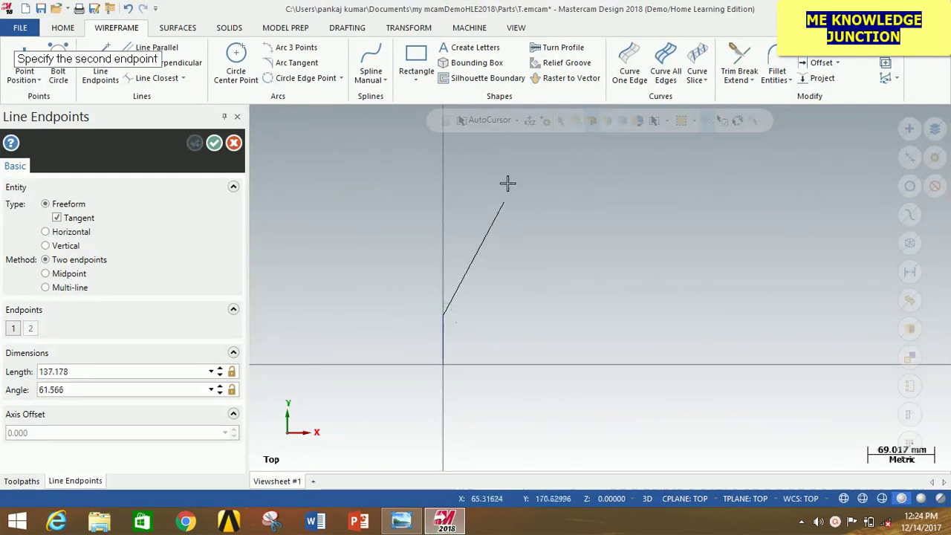
{"action": "left_click", "coordinate": [530, 125]}
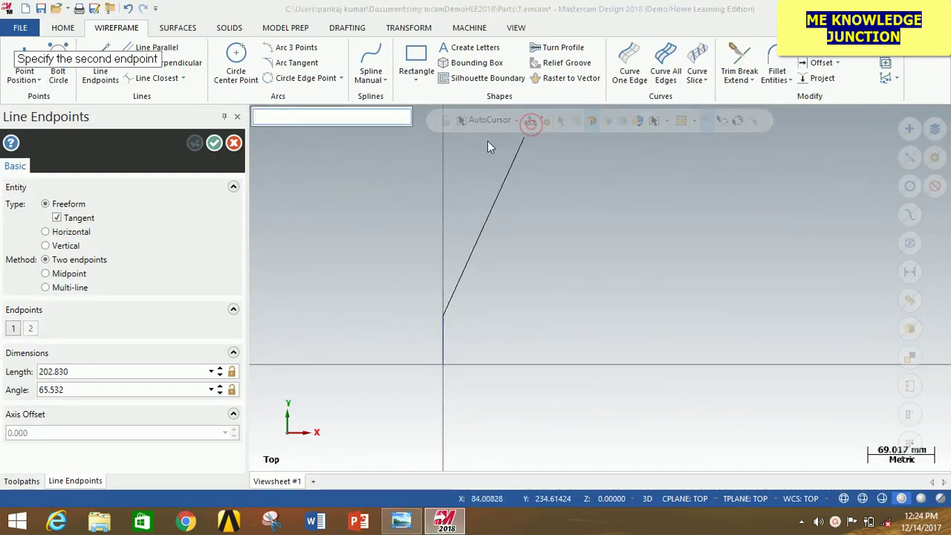
{"action": "type", "text": "50"}
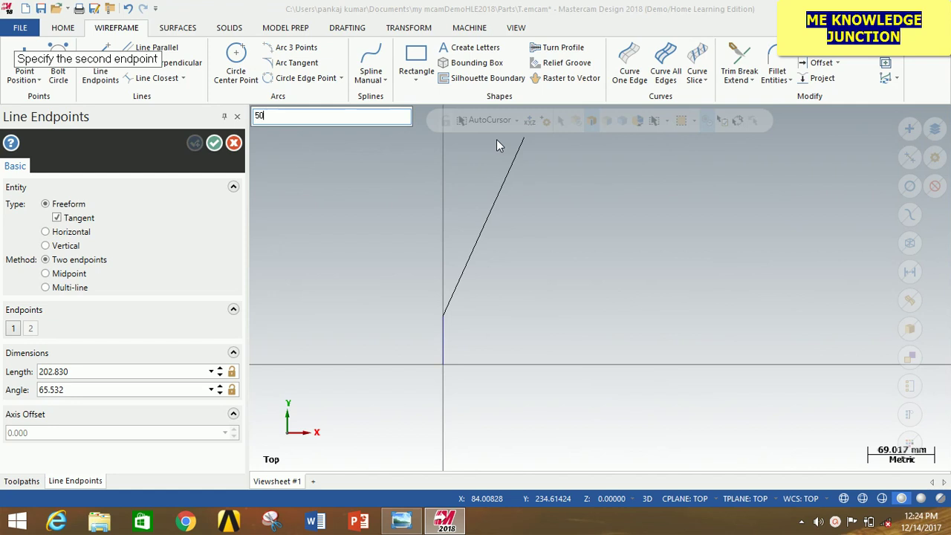
{"action": "type", "text": ",5000"}
{"action": "key", "text": "Return"}
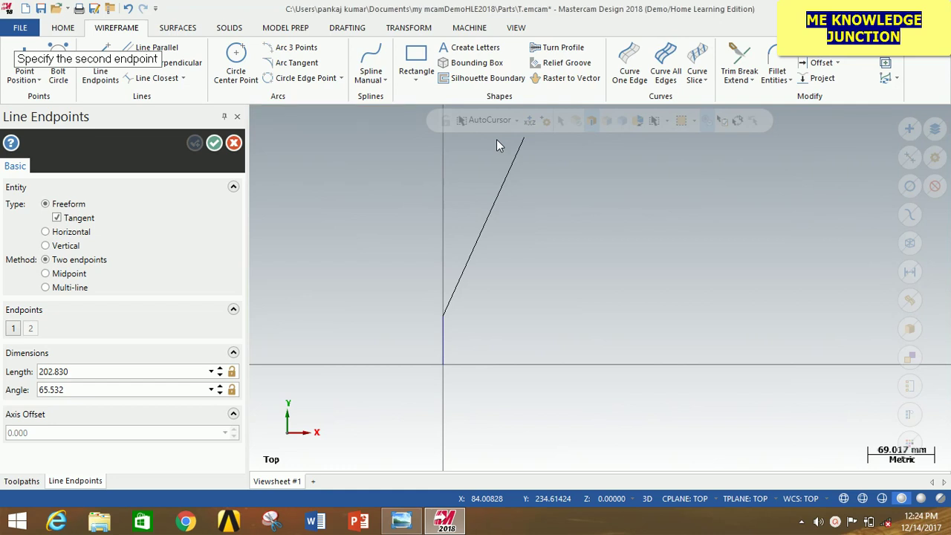
Check the component drawing and draw a 100 mm horizontal top edge to the right from the slanted line's upper end
{"action": "left_click", "coordinate": [402, 520]}
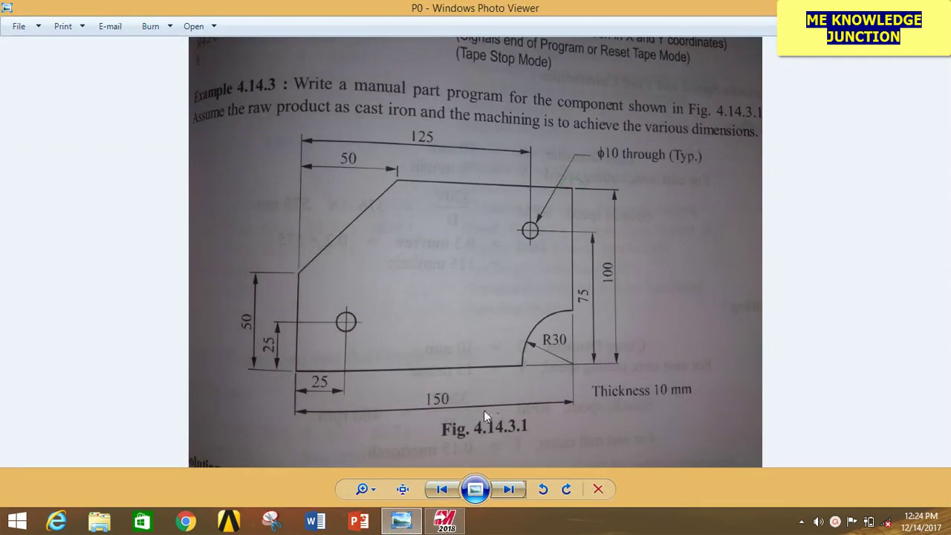
{"action": "left_click", "coordinate": [445, 520]}
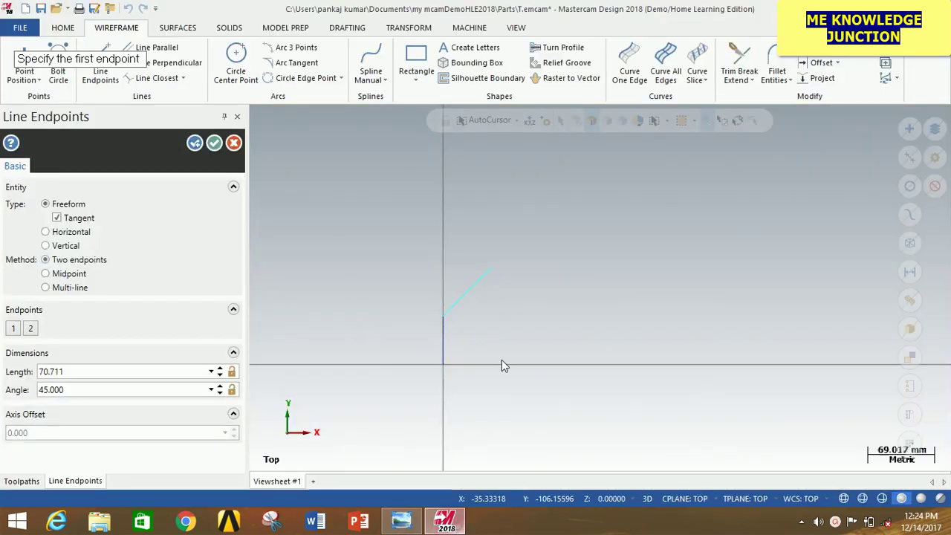
{"action": "left_click", "coordinate": [491, 269]}
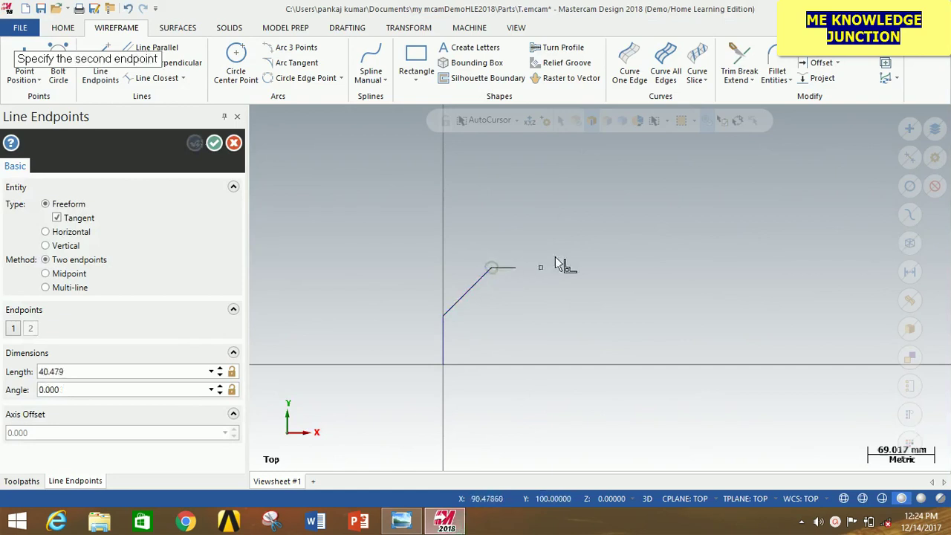
{"action": "left_click", "coordinate": [673, 268]}
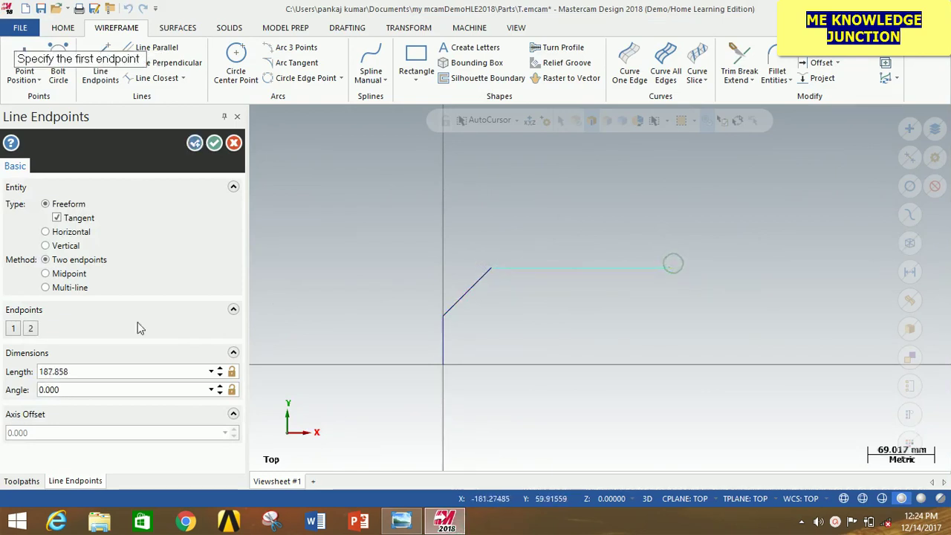
{"action": "left_click", "coordinate": [124, 370]}
{"action": "type", "text": "100"}
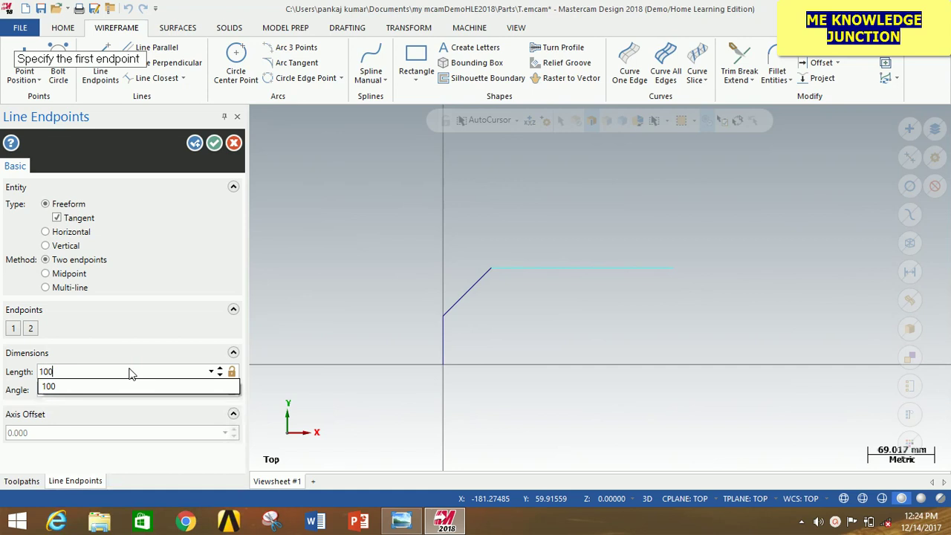
{"action": "key", "text": "Return"}
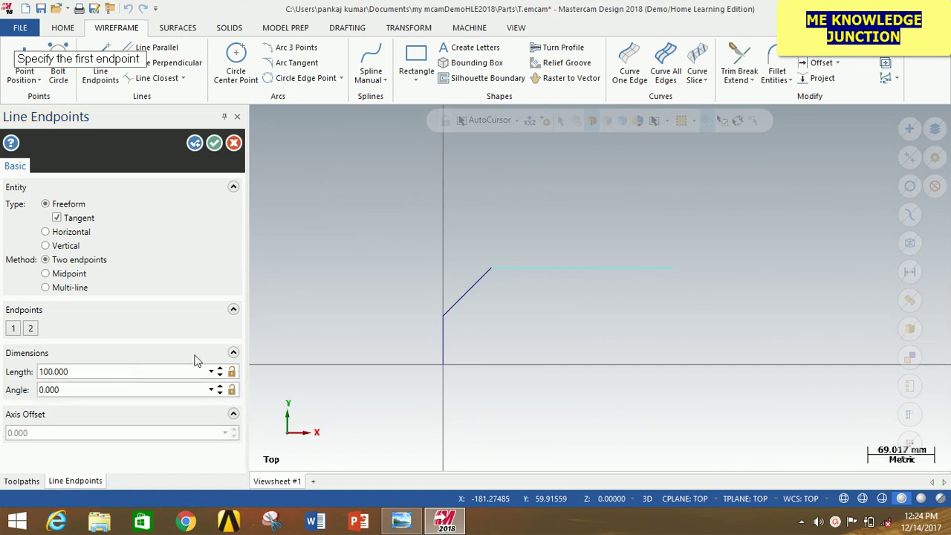
Check the component drawing and draw a 70 mm vertical line downward from the top edge's right end
{"action": "left_click", "coordinate": [418, 523]}
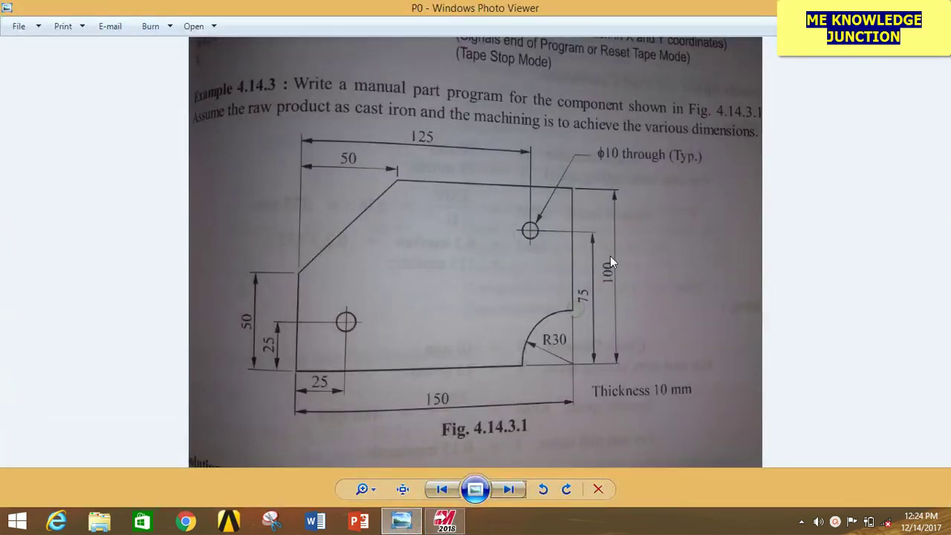
{"action": "left_click", "coordinate": [443, 522]}
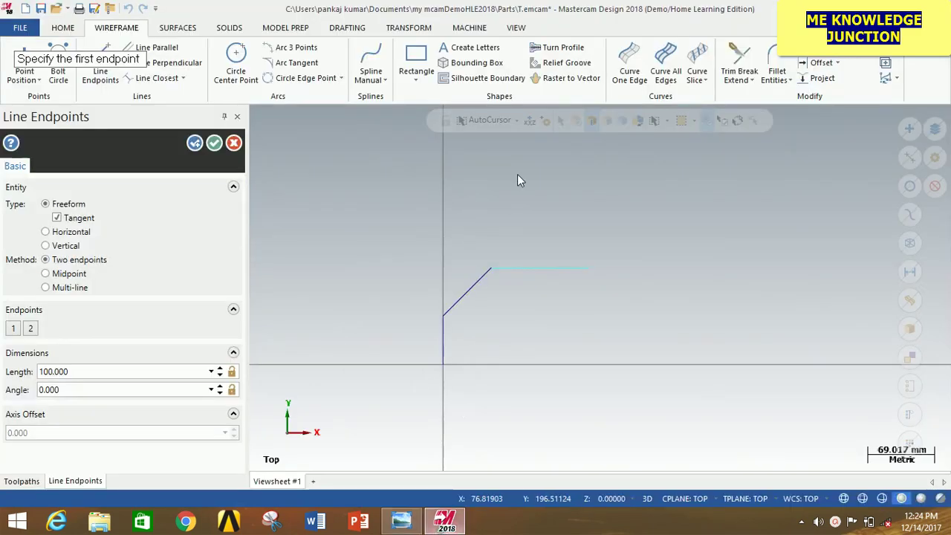
{"action": "left_click", "coordinate": [589, 269]}
{"action": "left_click", "coordinate": [595, 339]}
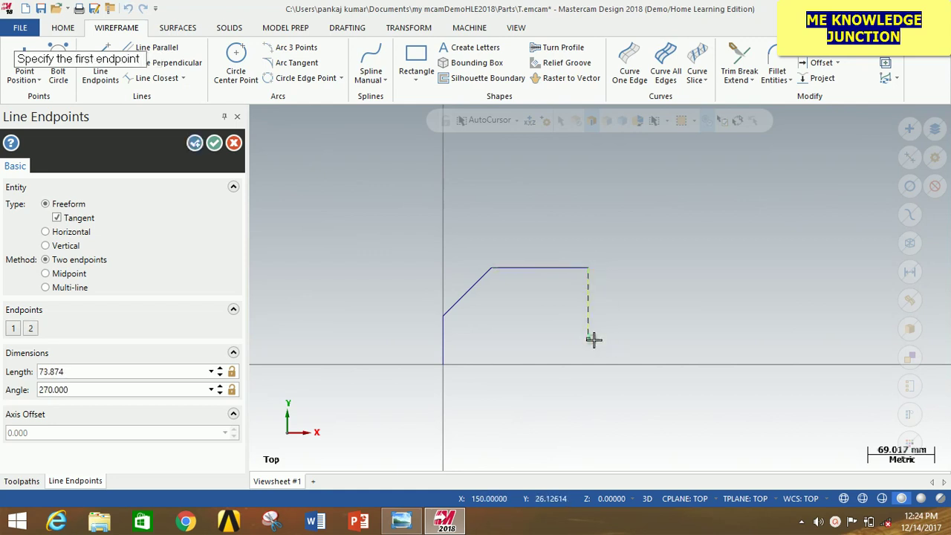
{"action": "double_click", "coordinate": [136, 369]}
{"action": "type", "text": "70"}
{"action": "key", "text": "Return"}
{"action": "scroll", "coordinate": [640, 250], "scroll_direction": "down", "scroll_amount": 1}
{"action": "scroll", "coordinate": [507, 327], "scroll_direction": "up", "scroll_amount": 2}
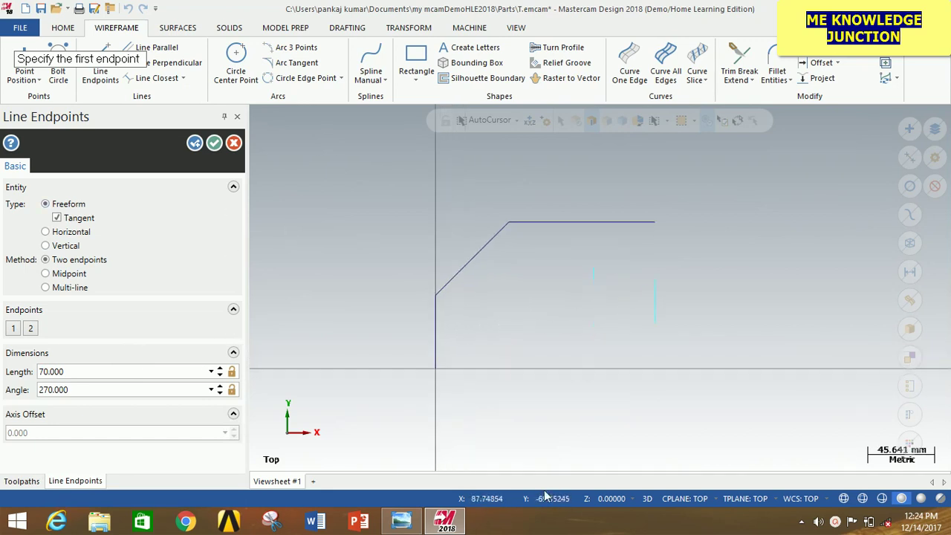
Check the component drawing, draw a 120 mm horizontal bottom edge from the origin, and finish the line command
{"action": "left_click", "coordinate": [401, 521]}
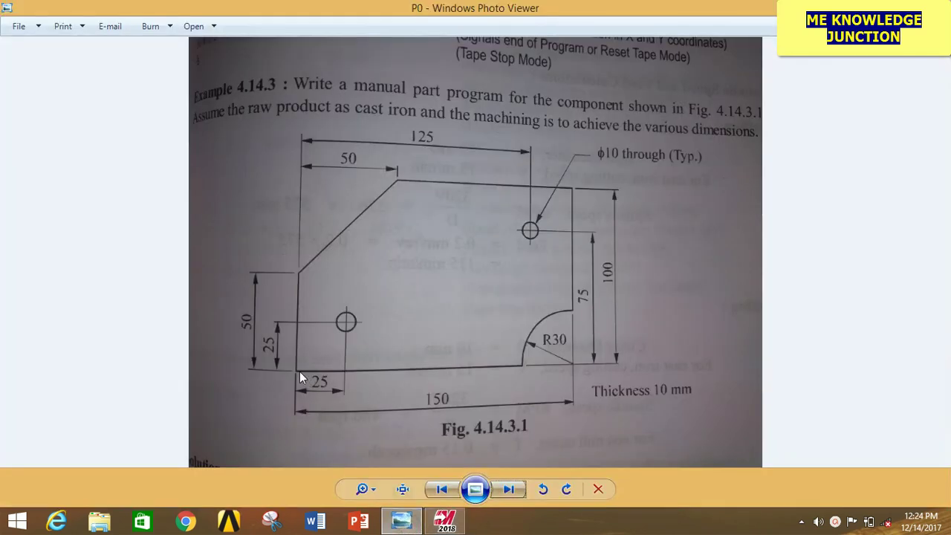
{"action": "left_click", "coordinate": [523, 366]}
{"action": "left_click", "coordinate": [446, 520]}
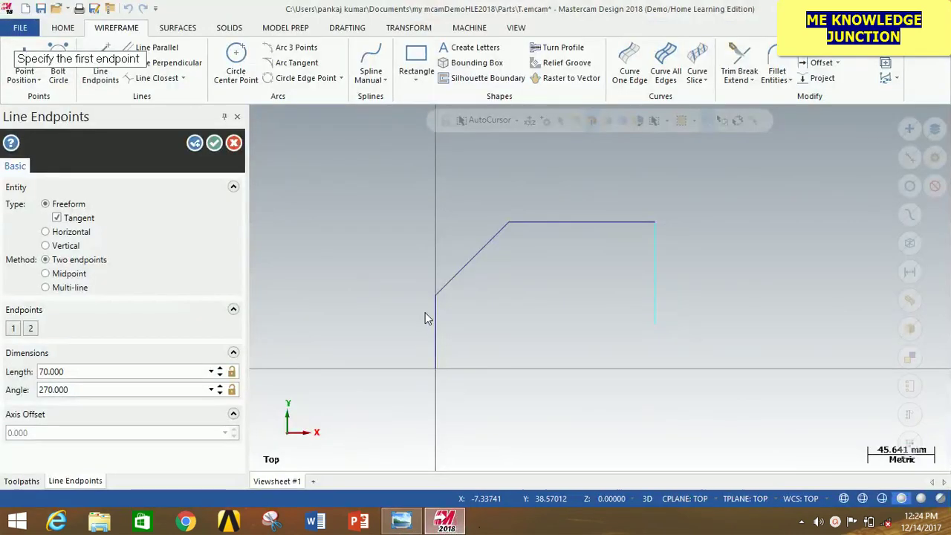
{"action": "left_click", "coordinate": [436, 369]}
{"action": "left_click", "coordinate": [607, 368]}
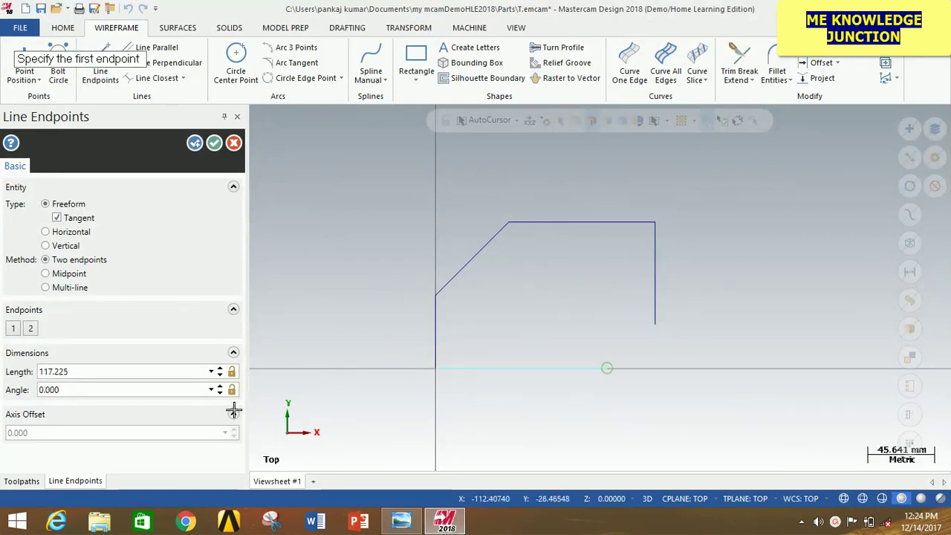
{"action": "left_click", "coordinate": [155, 373]}
{"action": "type", "text": "120"}
{"action": "key", "text": "Return"}
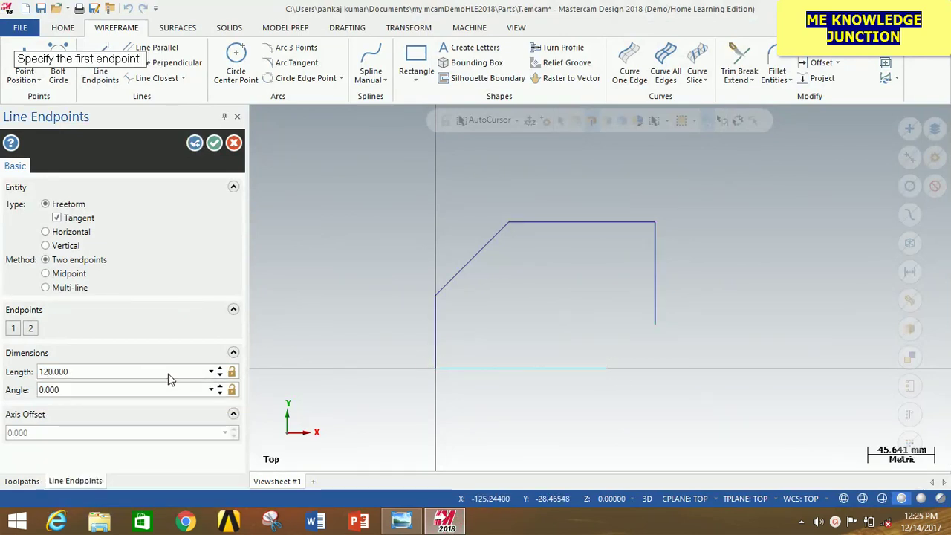
{"action": "left_click", "coordinate": [214, 143]}
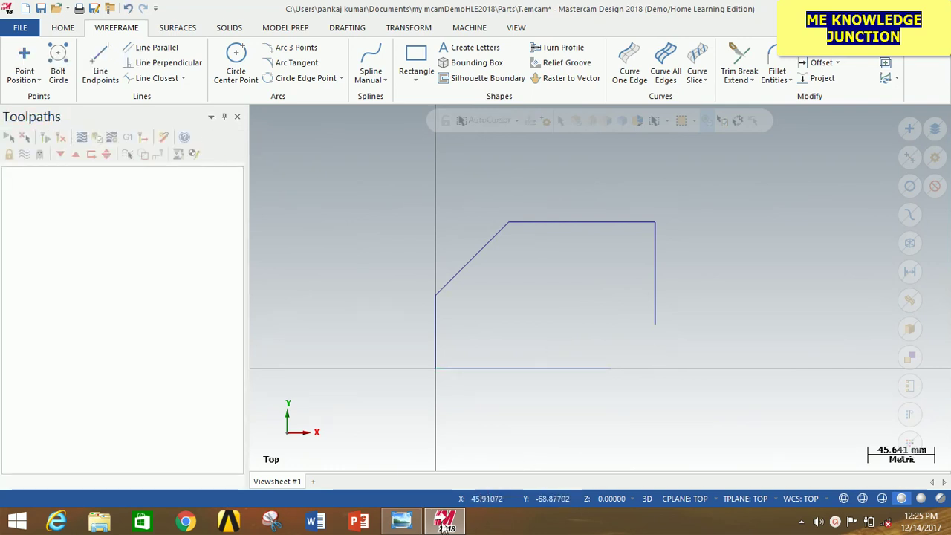
Check the component drawing and draw a 30 mm radius endpoint arc between the right edge's lower end and the bottom edge's right end
{"action": "left_click", "coordinate": [401, 520]}
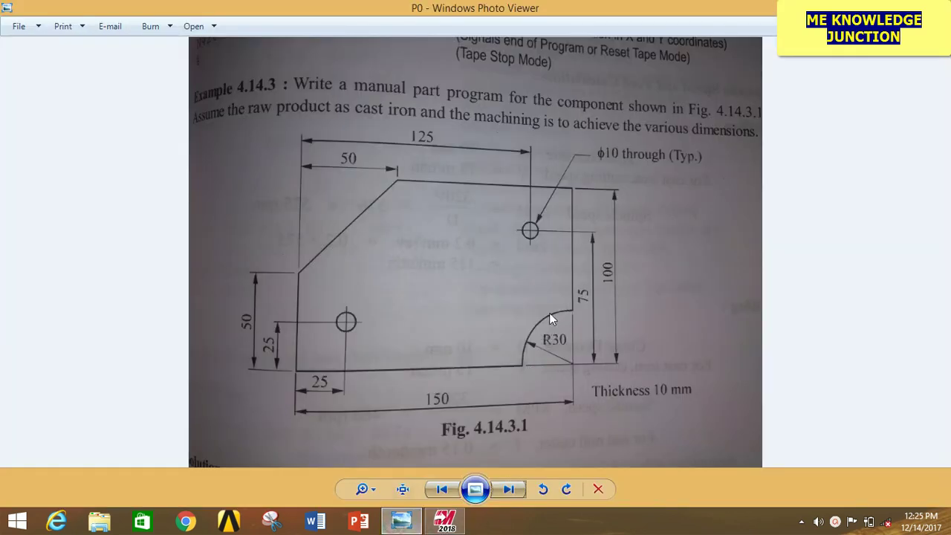
{"action": "left_click", "coordinate": [446, 520]}
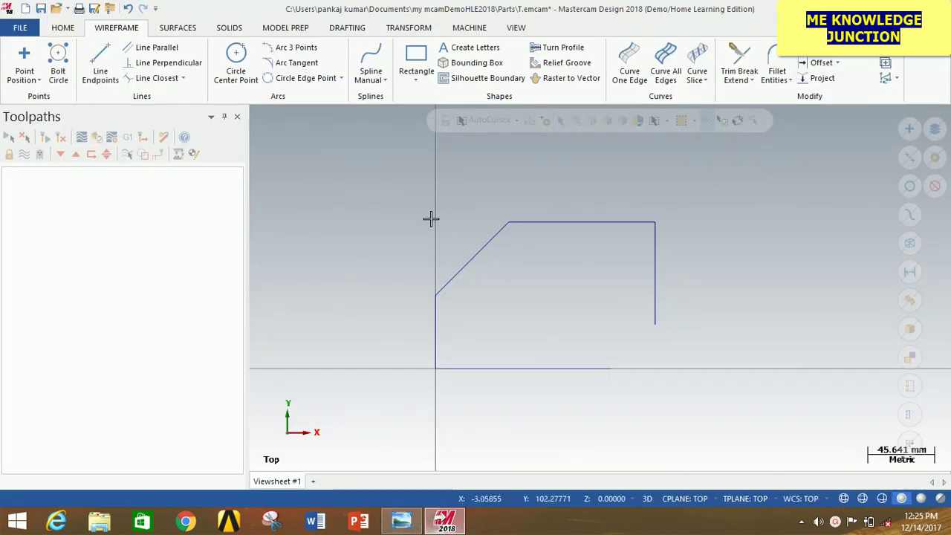
{"action": "left_click", "coordinate": [343, 79]}
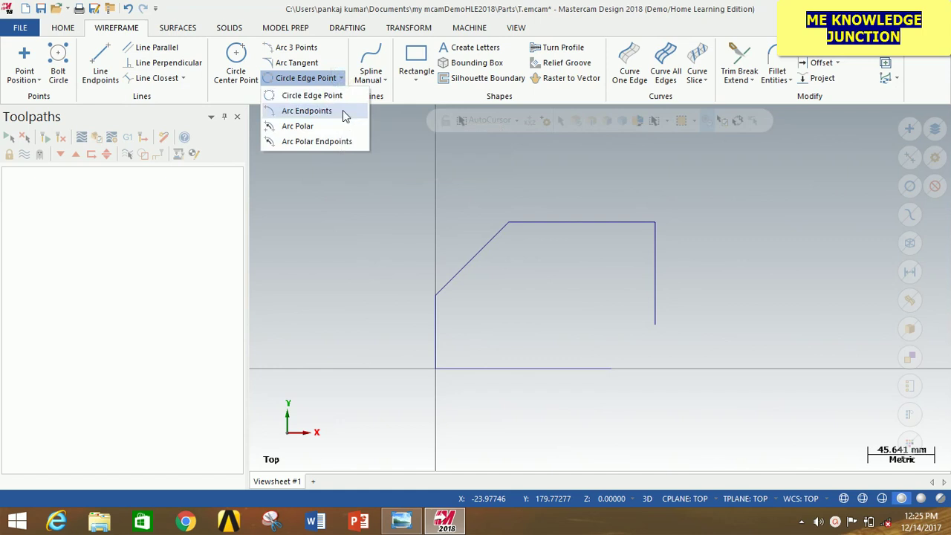
{"action": "left_click", "coordinate": [307, 111]}
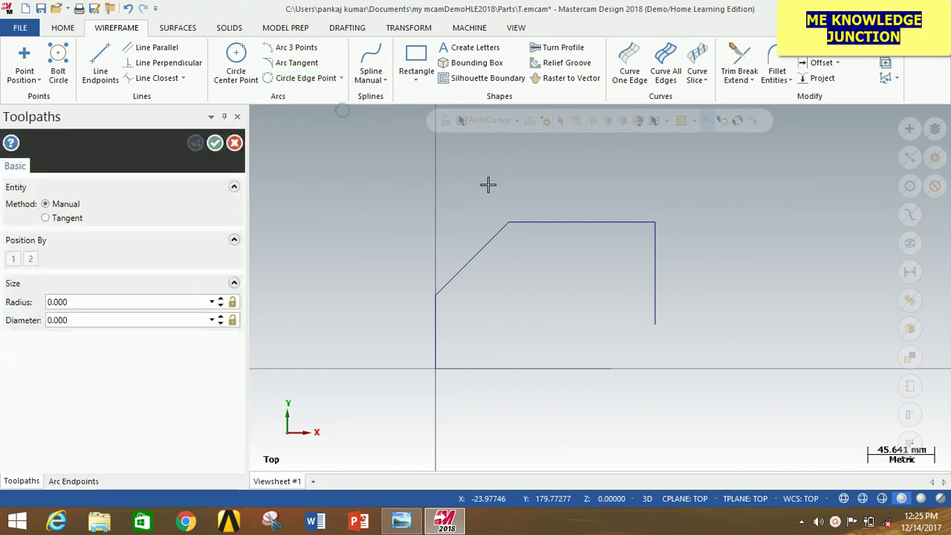
{"action": "left_click", "coordinate": [654, 324]}
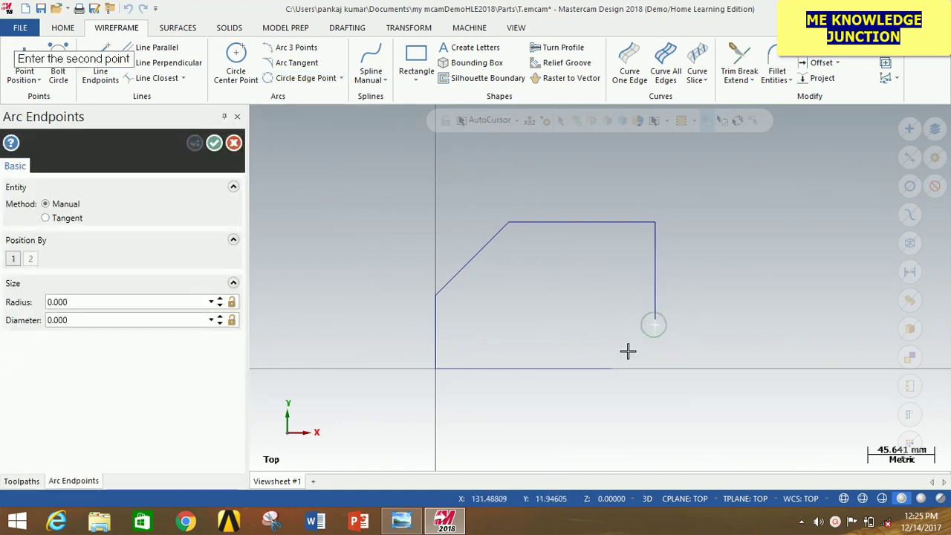
{"action": "left_click", "coordinate": [611, 369]}
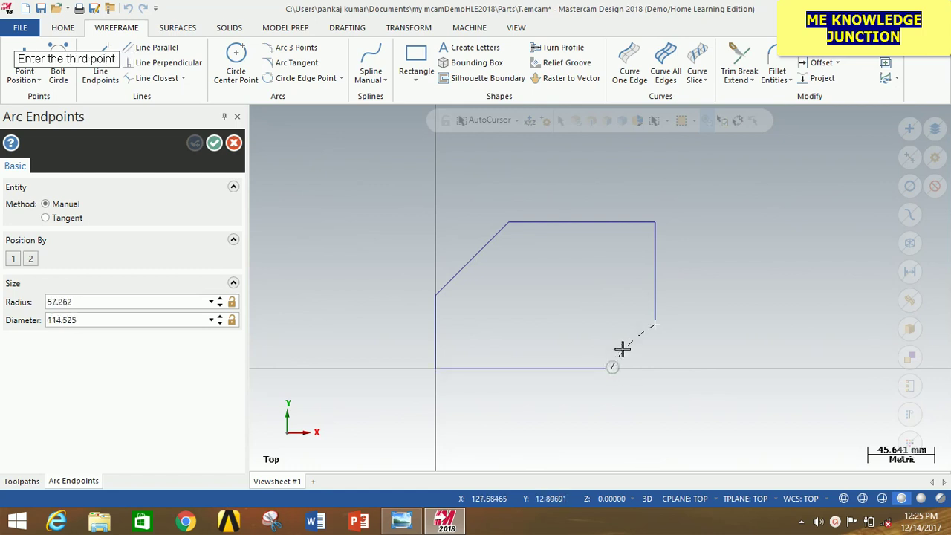
{"action": "left_click", "coordinate": [616, 342]}
{"action": "left_click", "coordinate": [122, 302]}
{"action": "type", "text": "30"}
{"action": "key", "text": "Return"}
{"action": "left_click", "coordinate": [214, 143]}
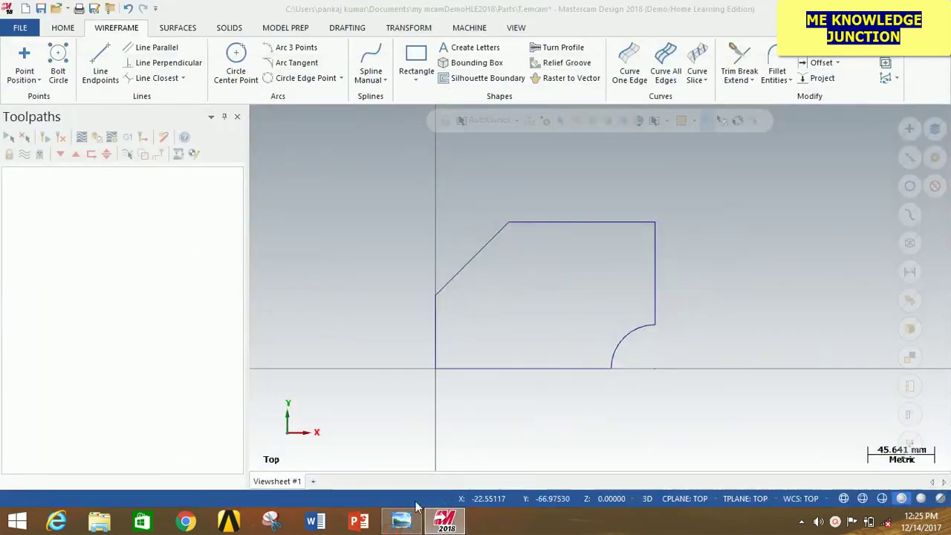
Check the component drawing and place points at the hole centres X25, Y25 and X125, Y75
{"action": "left_click", "coordinate": [401, 520]}
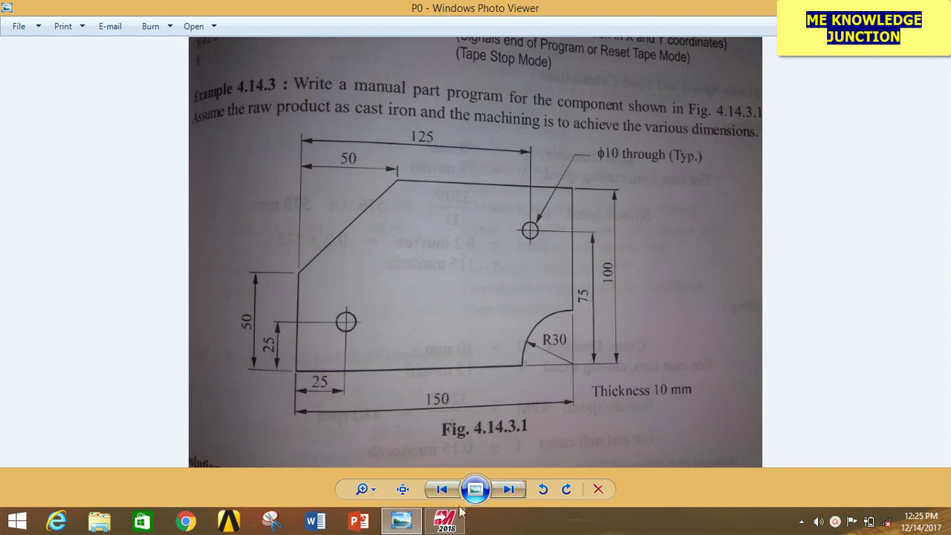
{"action": "left_click", "coordinate": [441, 523]}
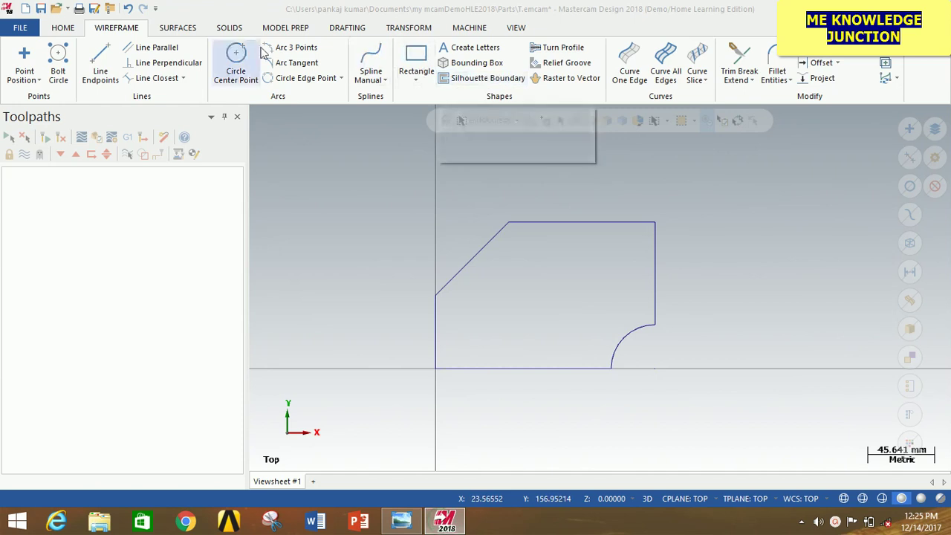
{"action": "left_click", "coordinate": [23, 58]}
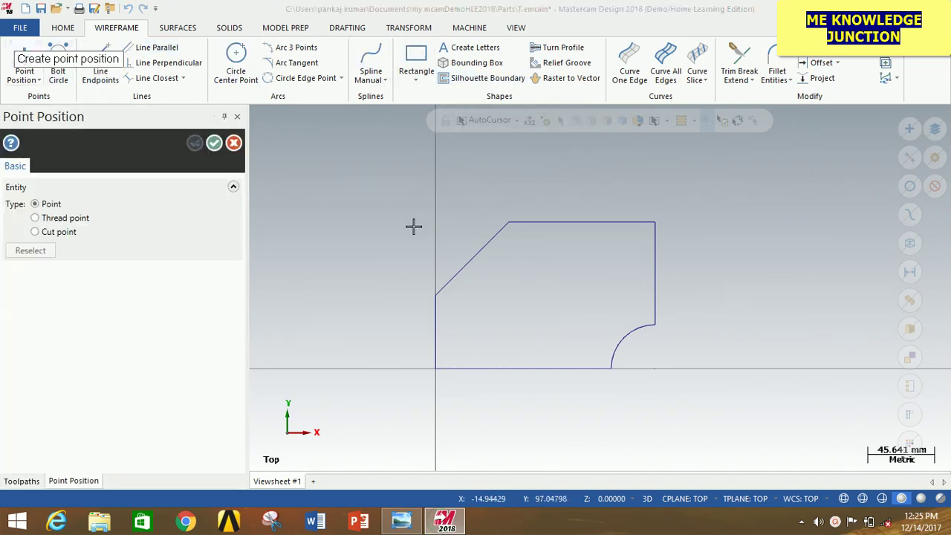
{"action": "type", "text": "25"}
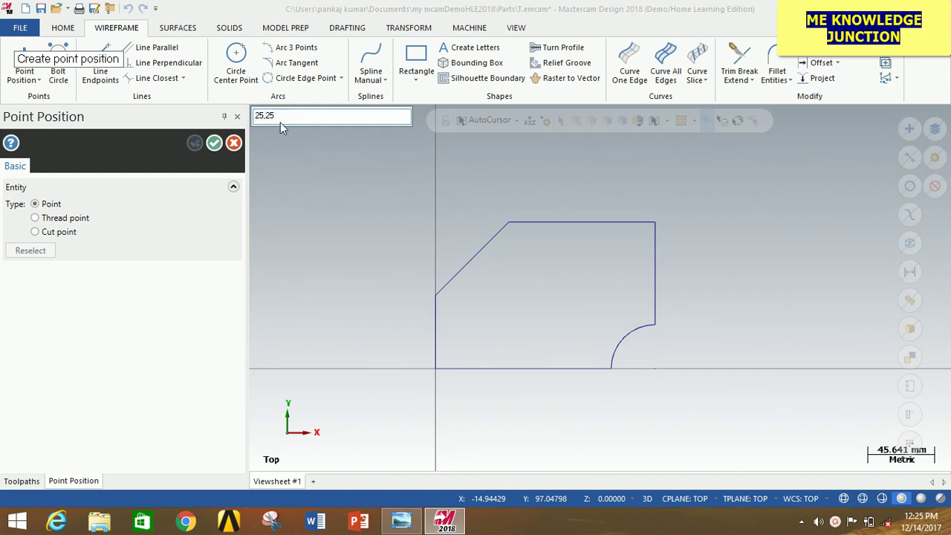
{"action": "type", "text": ",25"}
{"action": "key", "text": "Return"}
{"action": "type", "text": "125"}
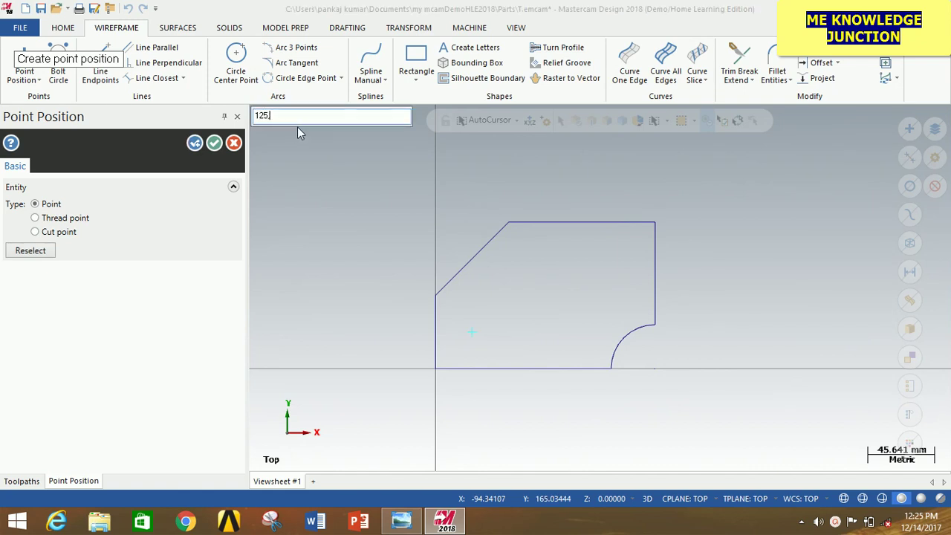
{"action": "type", "text": ",75"}
{"action": "key", "text": "Return"}
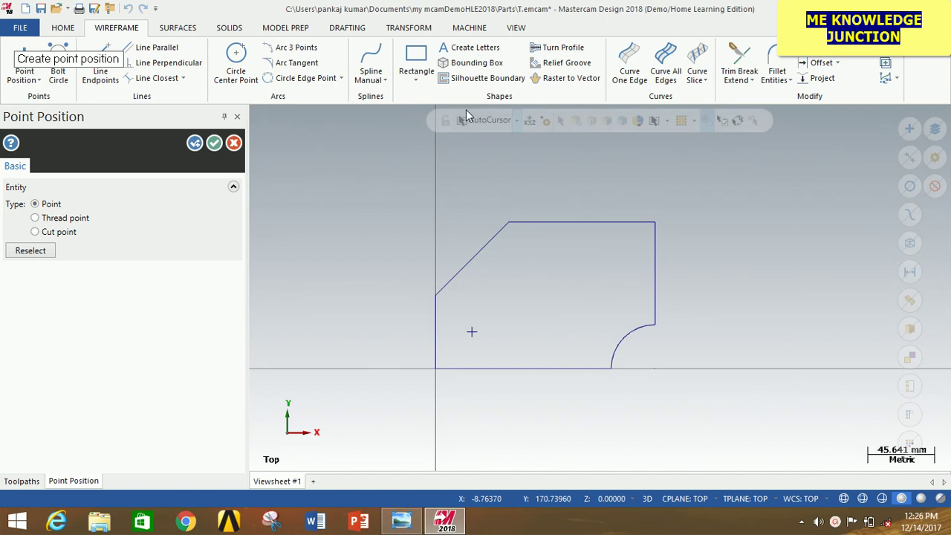
{"action": "left_click", "coordinate": [215, 143]}
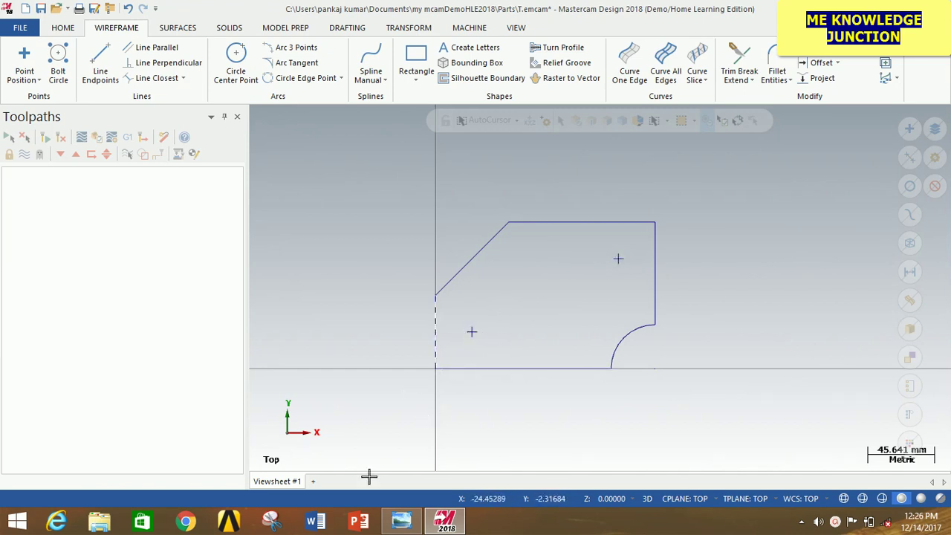
Check the hole size in the drawing and draw a 5 mm radius circle centred on the X25, Y25 point
{"action": "left_click", "coordinate": [401, 522]}
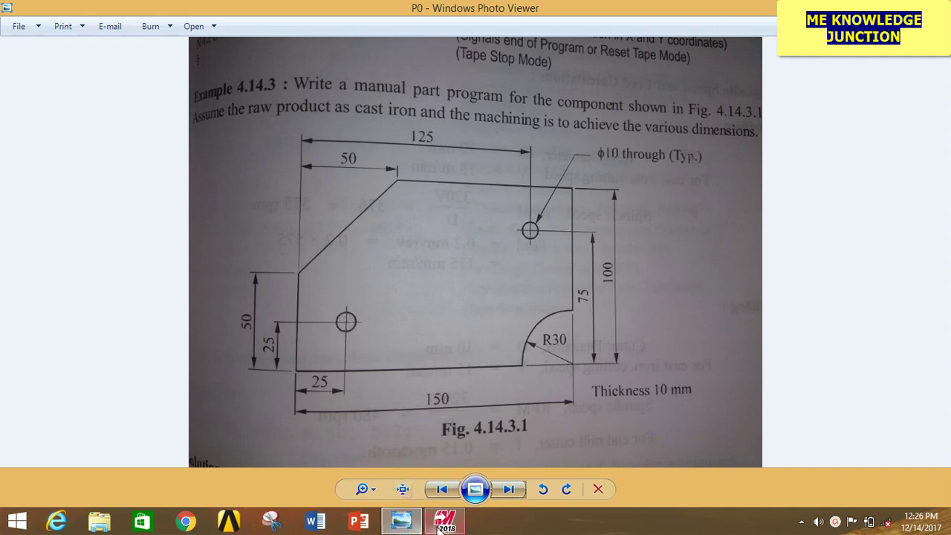
{"action": "left_click", "coordinate": [445, 521]}
{"action": "left_click", "coordinate": [236, 63]}
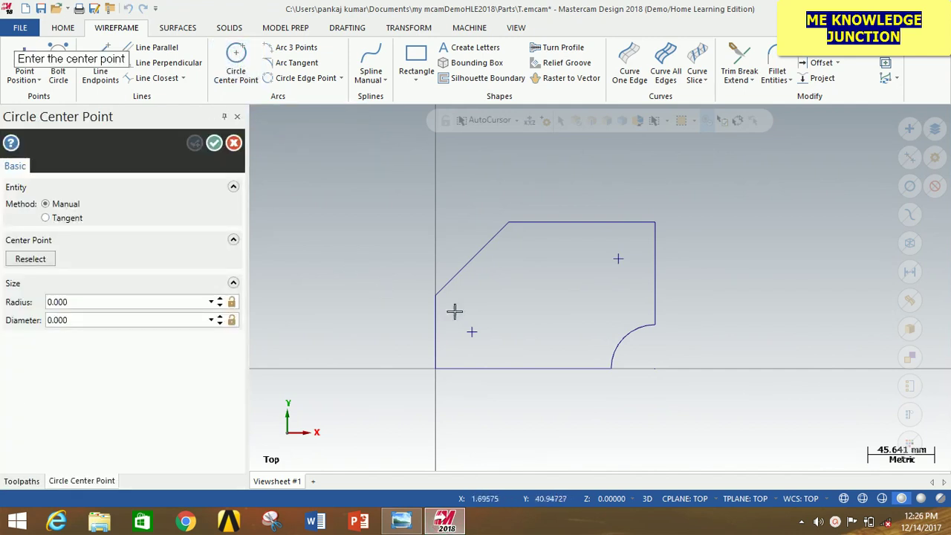
{"action": "left_click", "coordinate": [472, 332]}
{"action": "left_click", "coordinate": [497, 352]}
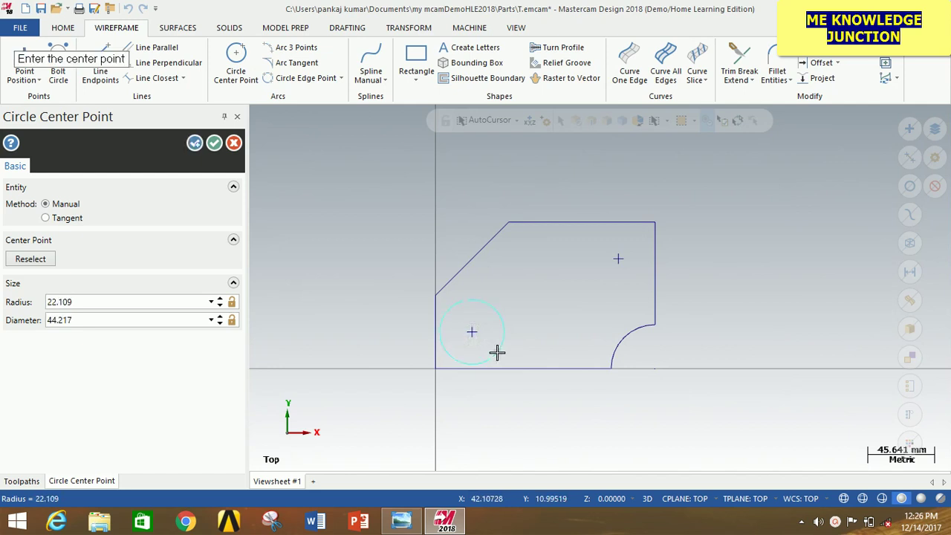
{"action": "type", "text": "5"}
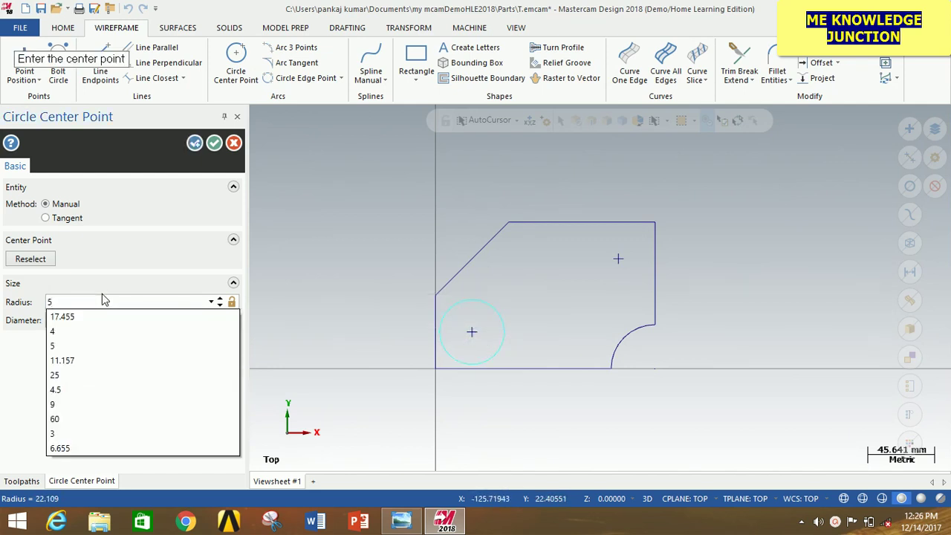
{"action": "key", "text": "Return"}
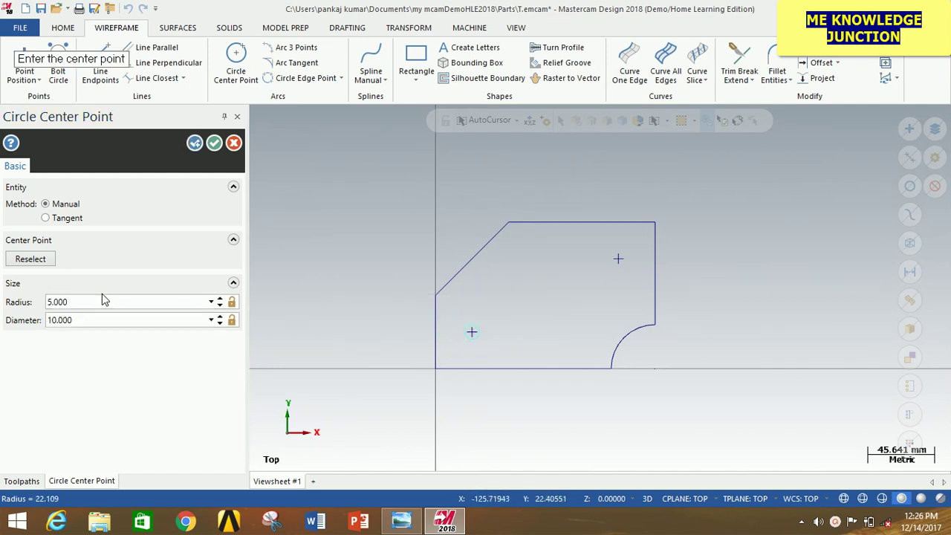
Draw a 5 mm radius circle centred on the X125, Y75 point and finish the circle command
{"action": "left_click", "coordinate": [619, 258]}
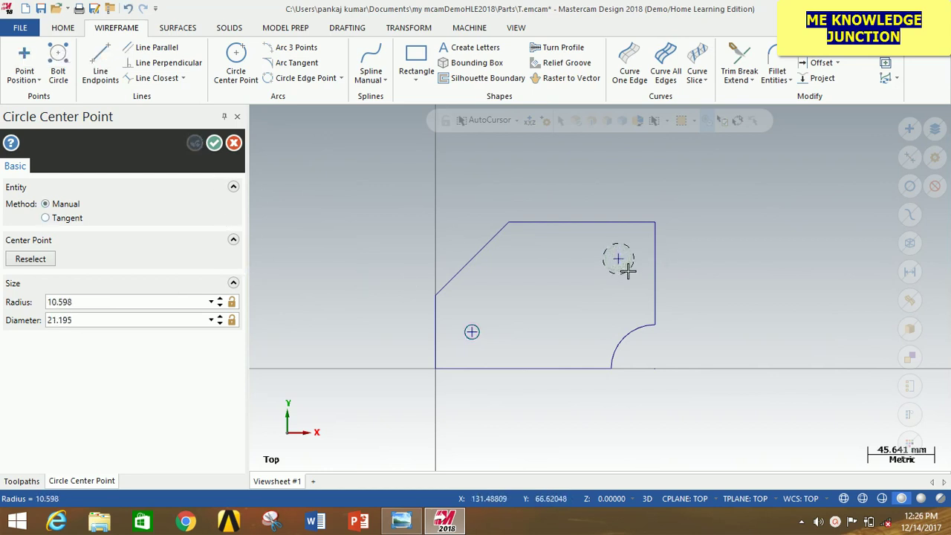
{"action": "left_click", "coordinate": [627, 271]}
{"action": "double_click", "coordinate": [128, 300]}
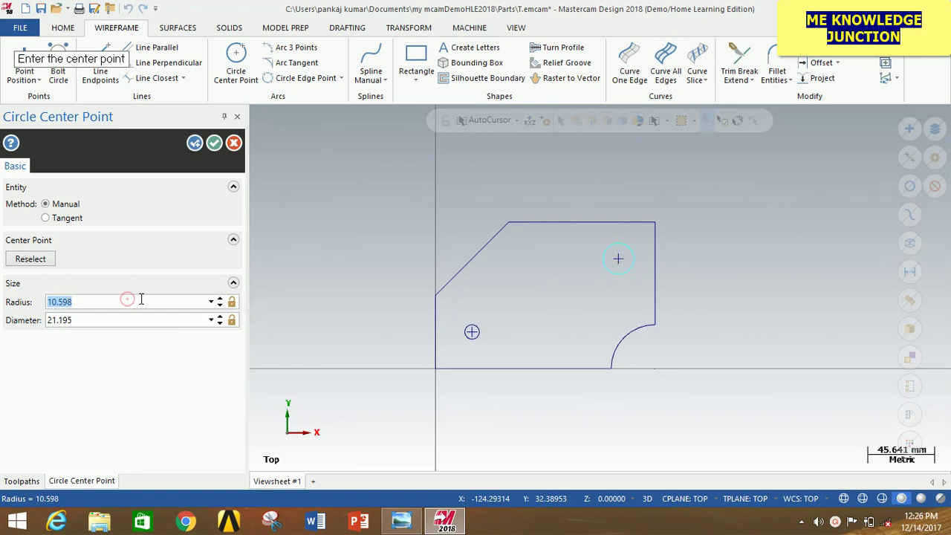
{"action": "type", "text": "5"}
{"action": "key", "text": "Return"}
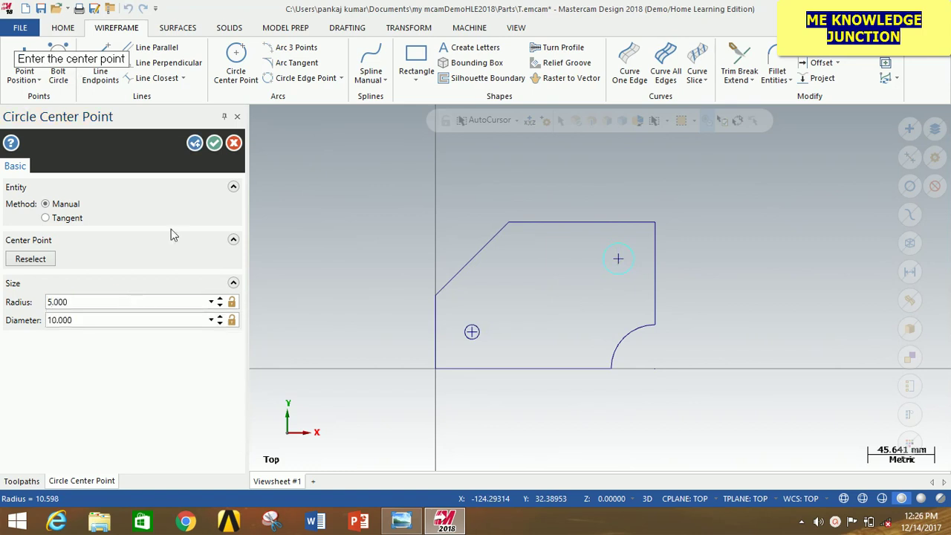
{"action": "left_click", "coordinate": [214, 143]}
Delete the two point entities at the centres of the hole circles
{"action": "scroll", "coordinate": [448, 327], "scroll_direction": "up", "scroll_amount": 3}
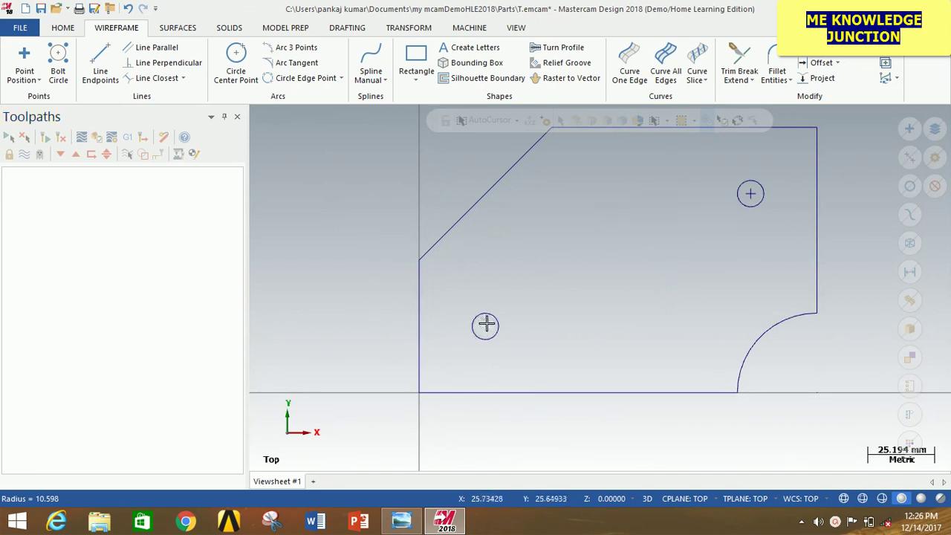
{"action": "left_click", "coordinate": [750, 194]}
{"action": "scroll", "coordinate": [645, 291], "scroll_direction": "down", "scroll_amount": 1}
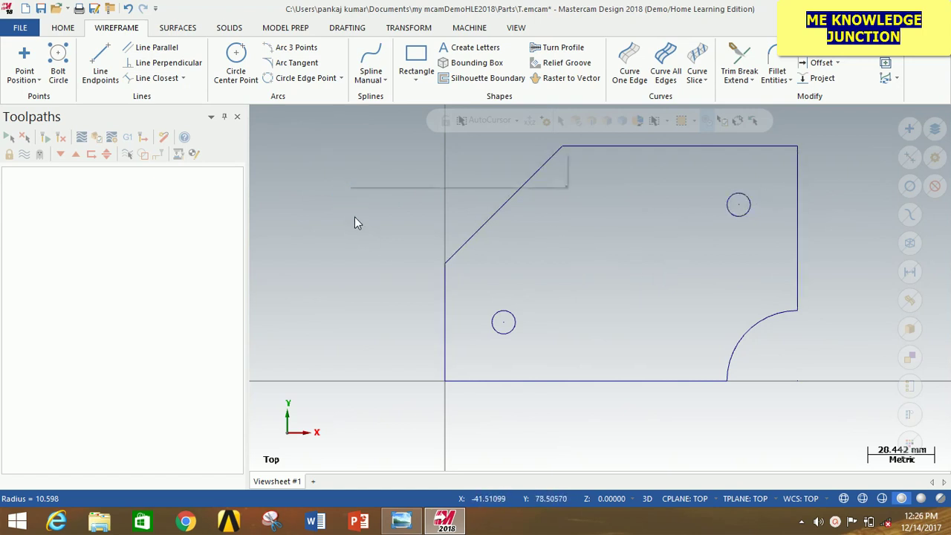
In the isometric view, start a solid extrusion of the outer profile chain and reverse its direction to point downward
{"action": "right_click", "coordinate": [354, 219]}
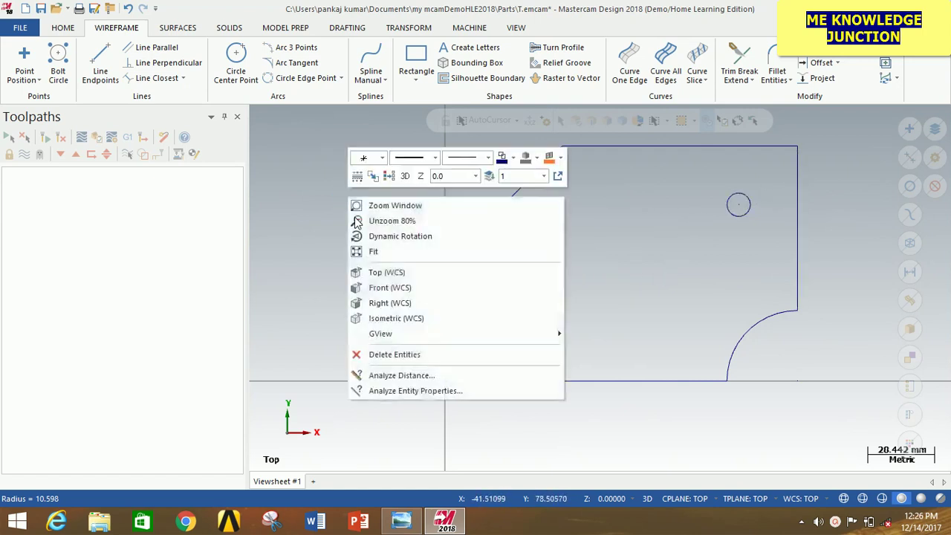
{"action": "left_click", "coordinate": [407, 318]}
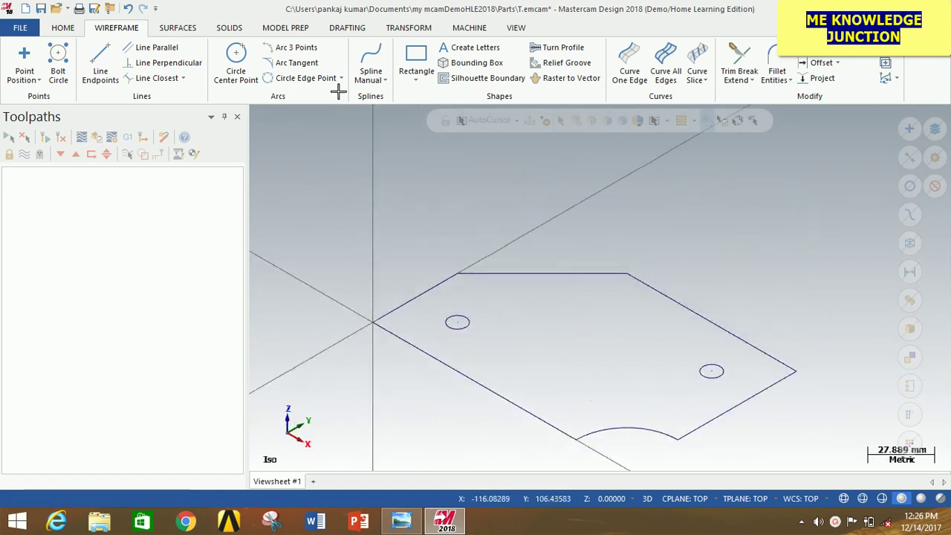
{"action": "left_click", "coordinate": [234, 28]}
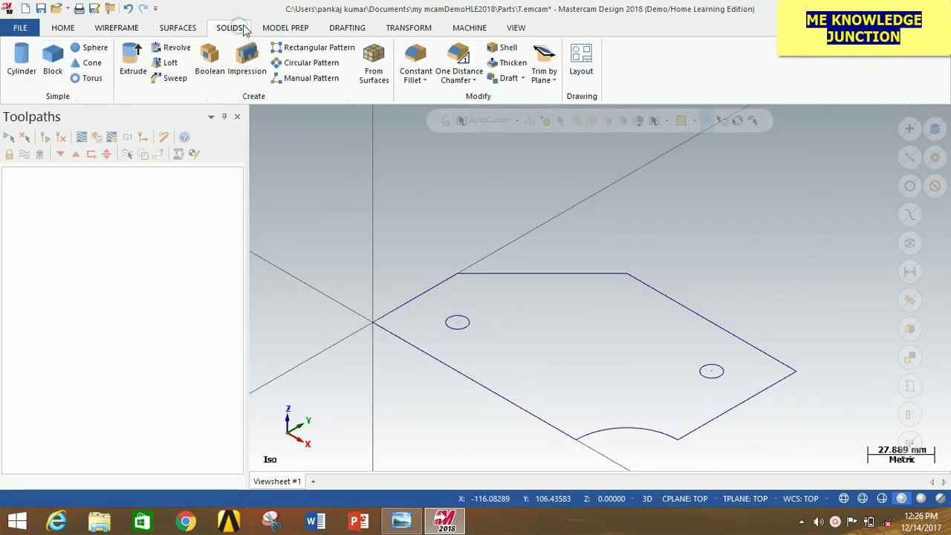
{"action": "left_click", "coordinate": [131, 60]}
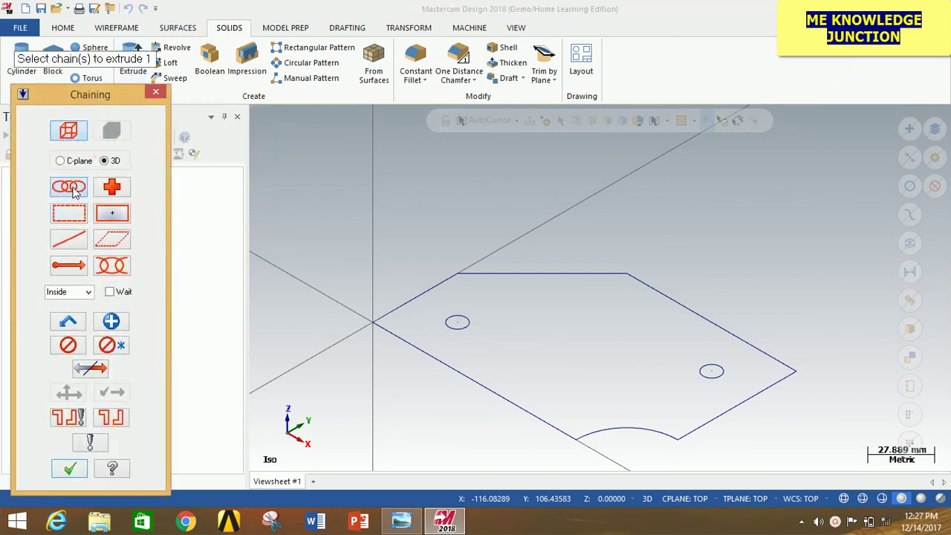
{"action": "left_click", "coordinate": [410, 300]}
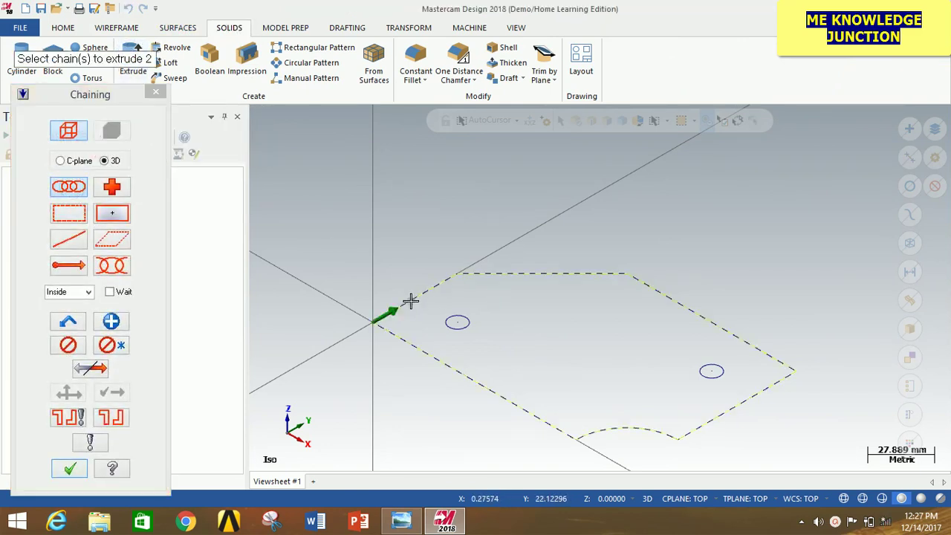
{"action": "left_click", "coordinate": [79, 471]}
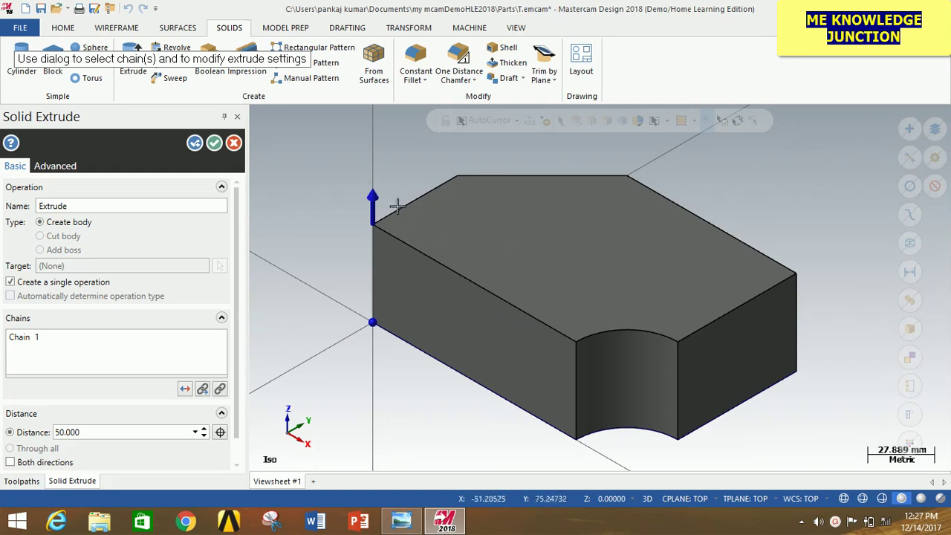
{"action": "left_click", "coordinate": [427, 352]}
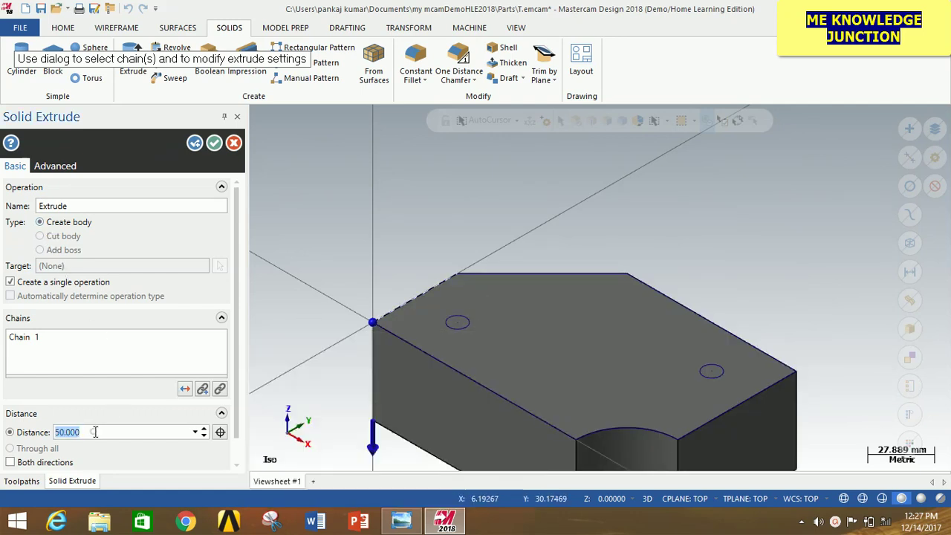
Check the thickness in the component drawing, set the extrusion distance to 10 mm, and create the solid body
{"action": "left_click", "coordinate": [401, 522]}
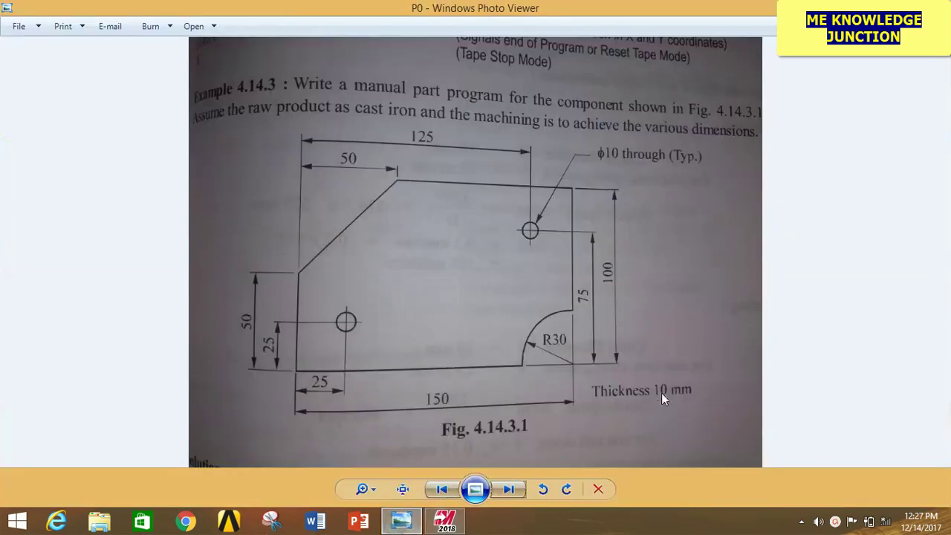
{"action": "left_click", "coordinate": [401, 521]}
{"action": "double_click", "coordinate": [85, 432]}
{"action": "type", "text": "10"}
{"action": "key", "text": "Tab"}
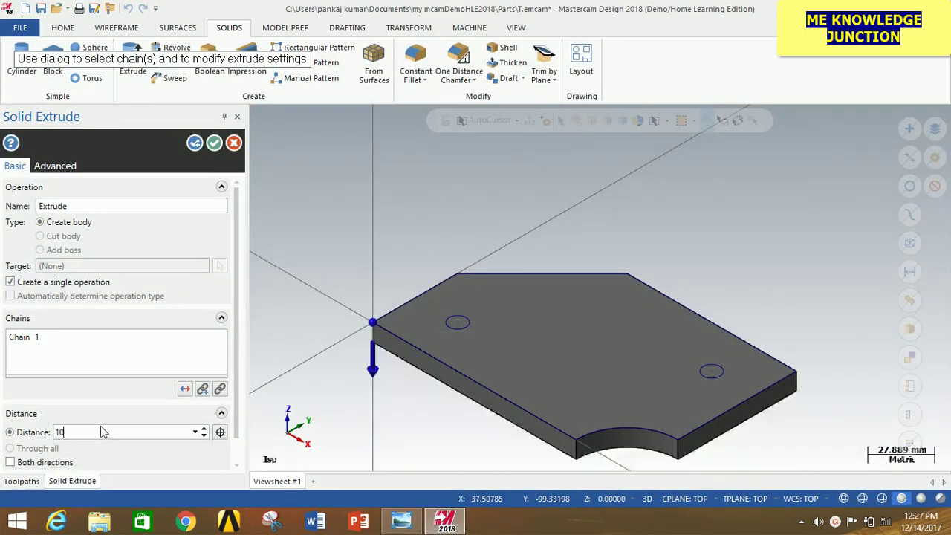
{"action": "left_click", "coordinate": [214, 142]}
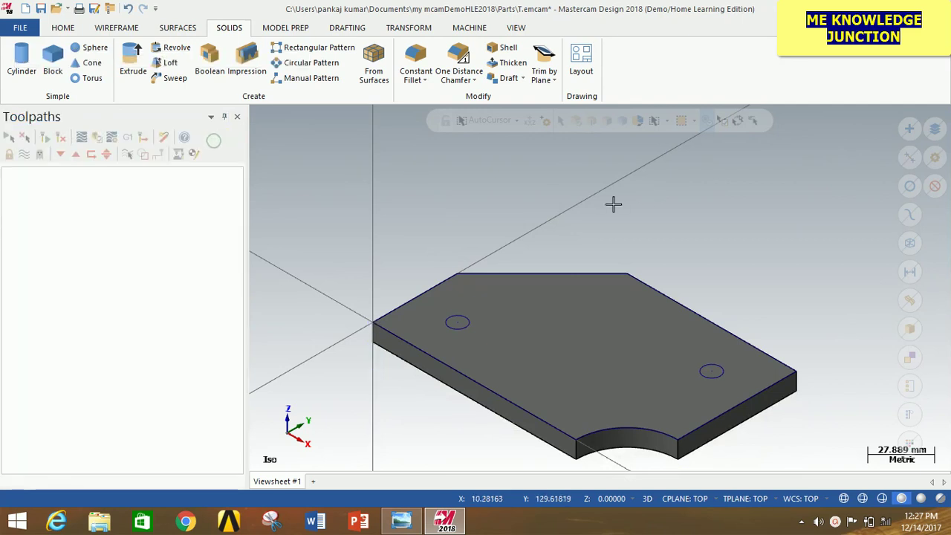
{"action": "scroll", "coordinate": [603, 165], "scroll_direction": "down", "scroll_amount": 2}
{"action": "scroll", "coordinate": [552, 285], "scroll_direction": "up", "scroll_amount": 1}
{"action": "scroll", "coordinate": [541, 281], "scroll_direction": "up", "scroll_amount": 2}
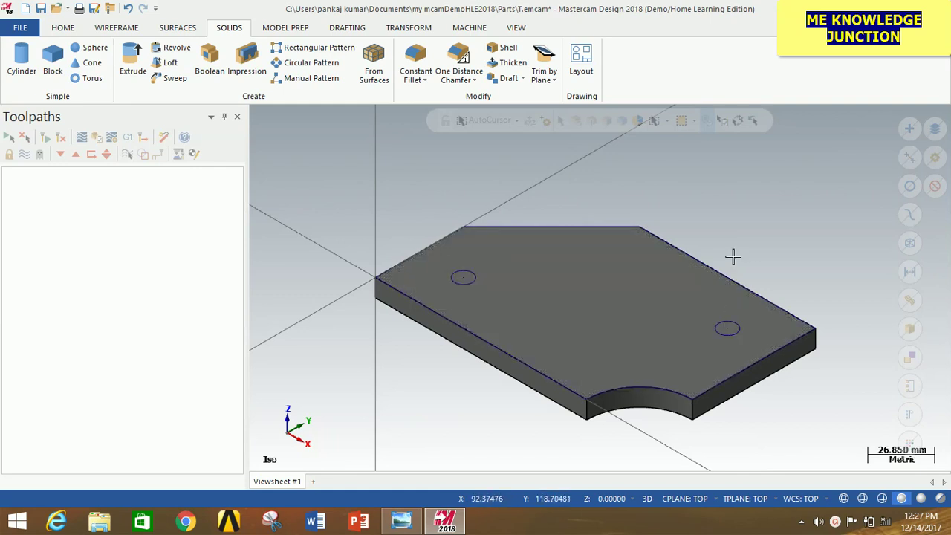
Extrude the two hole circles as a cut body, reversed to point downward and set to pass through all of the plate
{"action": "left_click", "coordinate": [133, 64]}
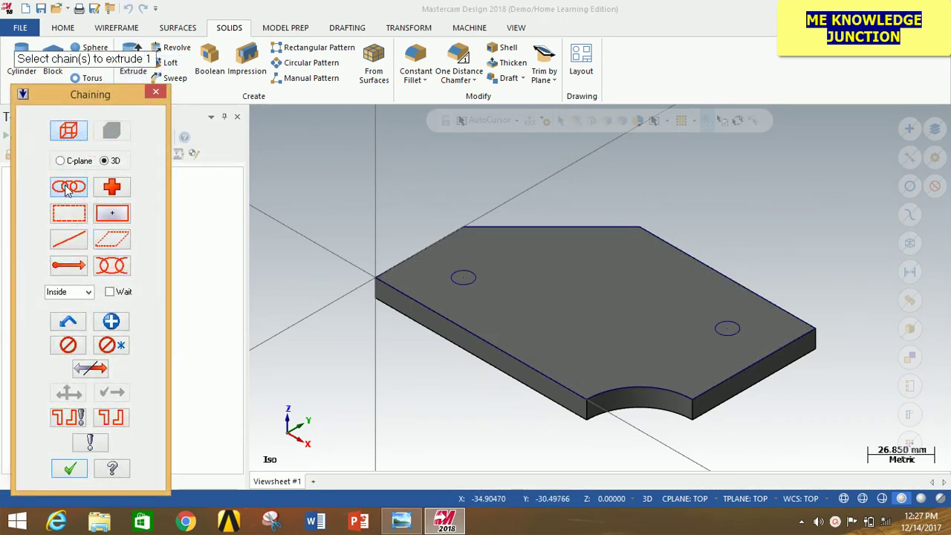
{"action": "left_click", "coordinate": [472, 283]}
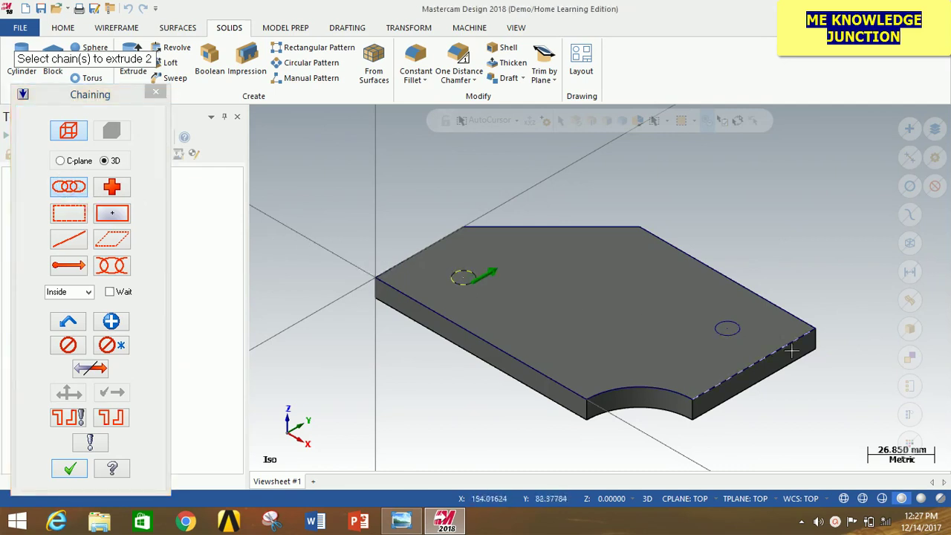
{"action": "left_click", "coordinate": [729, 326]}
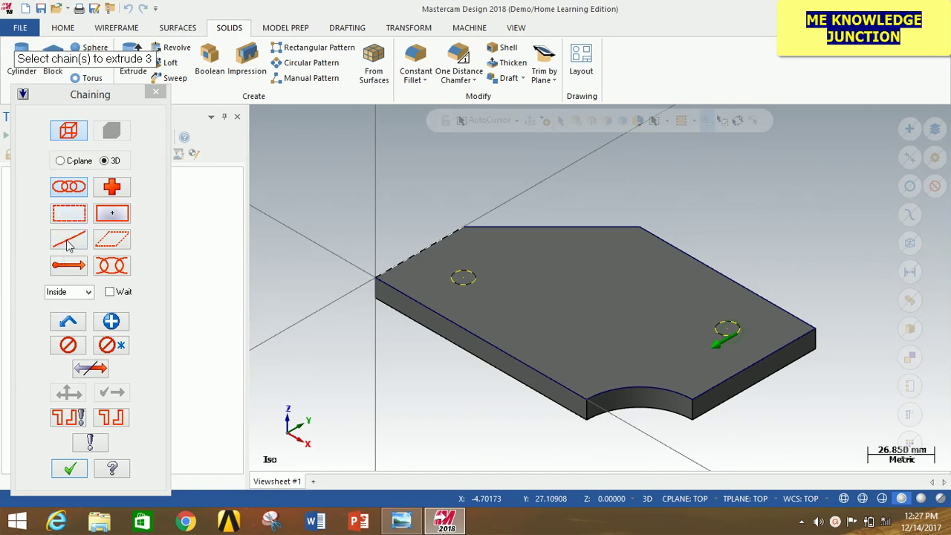
{"action": "left_click", "coordinate": [73, 466]}
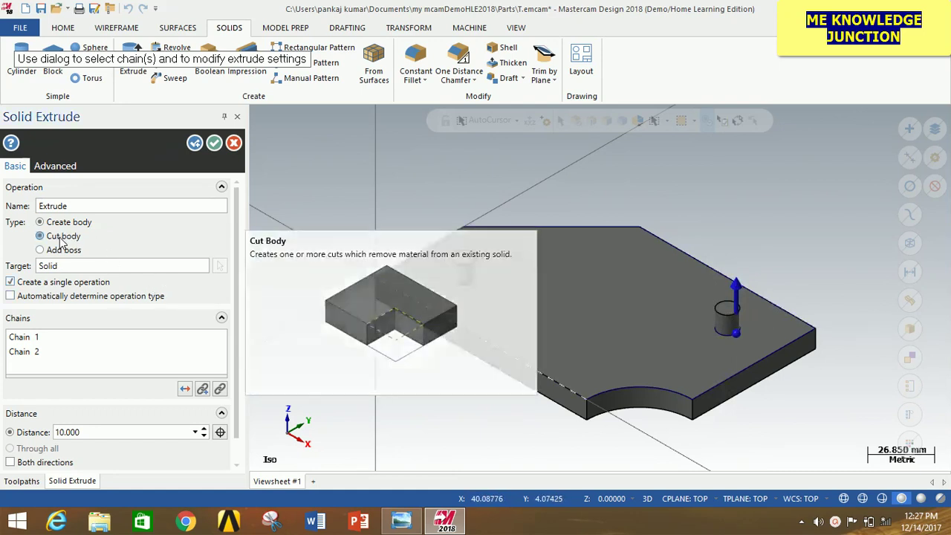
{"action": "left_click", "coordinate": [185, 390]}
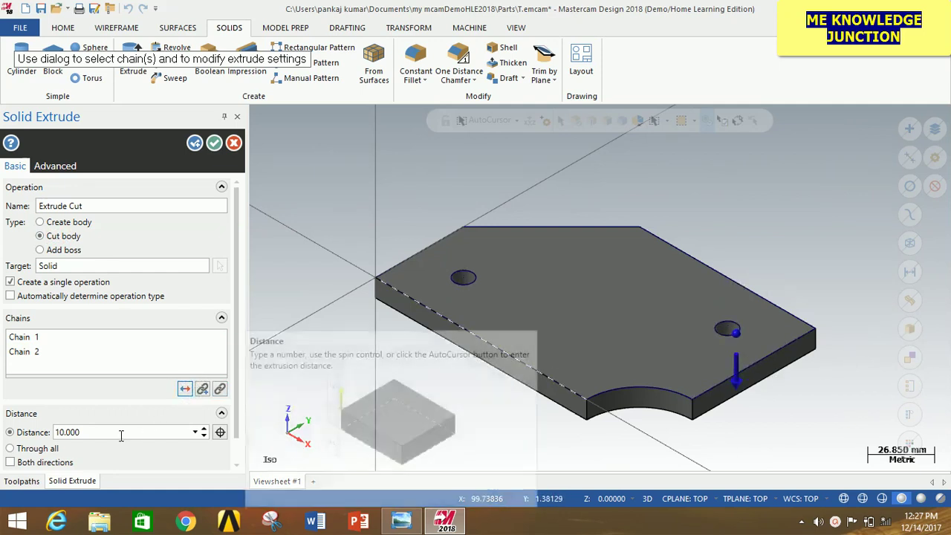
{"action": "left_click", "coordinate": [39, 450]}
{"action": "left_click", "coordinate": [214, 143]}
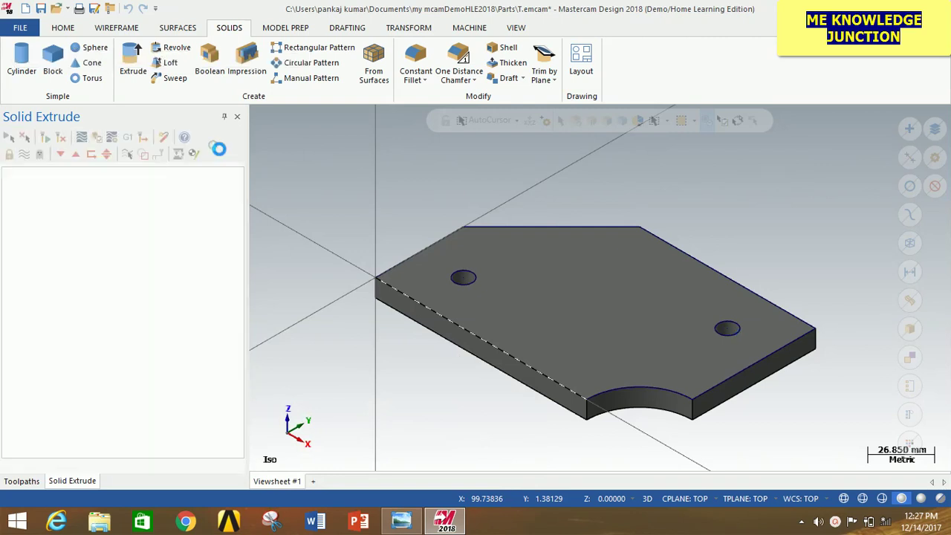
Add a default mill machine group to the part
{"action": "scroll", "coordinate": [639, 302], "scroll_direction": "down", "scroll_amount": 2}
{"action": "scroll", "coordinate": [635, 307], "scroll_direction": "up", "scroll_amount": 3}
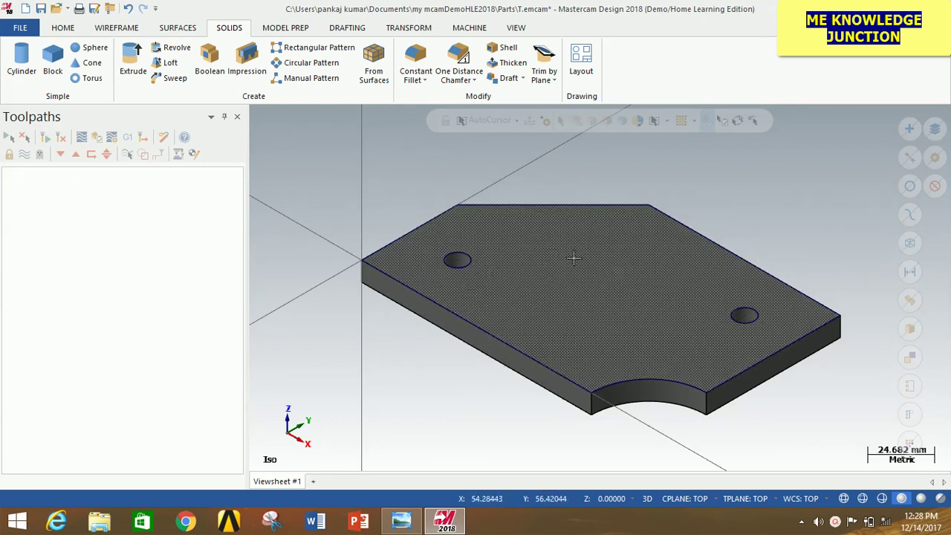
{"action": "left_click", "coordinate": [456, 30]}
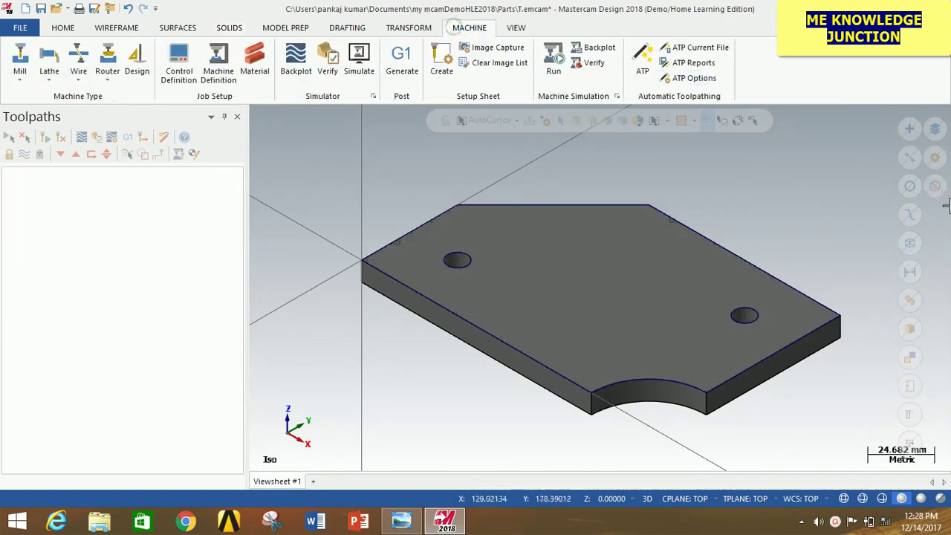
{"action": "left_click", "coordinate": [15, 65]}
{"action": "left_click", "coordinate": [40, 96]}
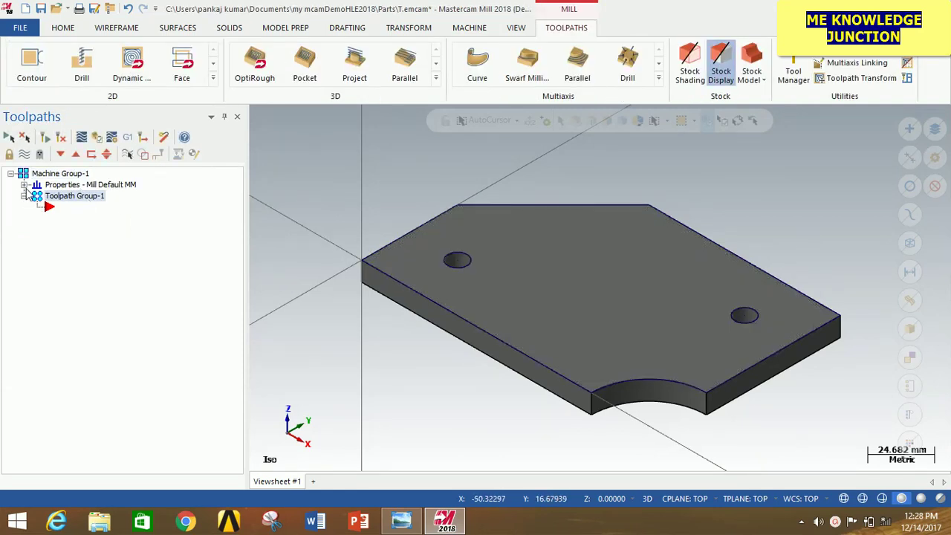
Open the machine group's stock setup, size the rectangular stock from all solids, and open its Y dimension for editing
{"action": "left_click", "coordinate": [24, 185]}
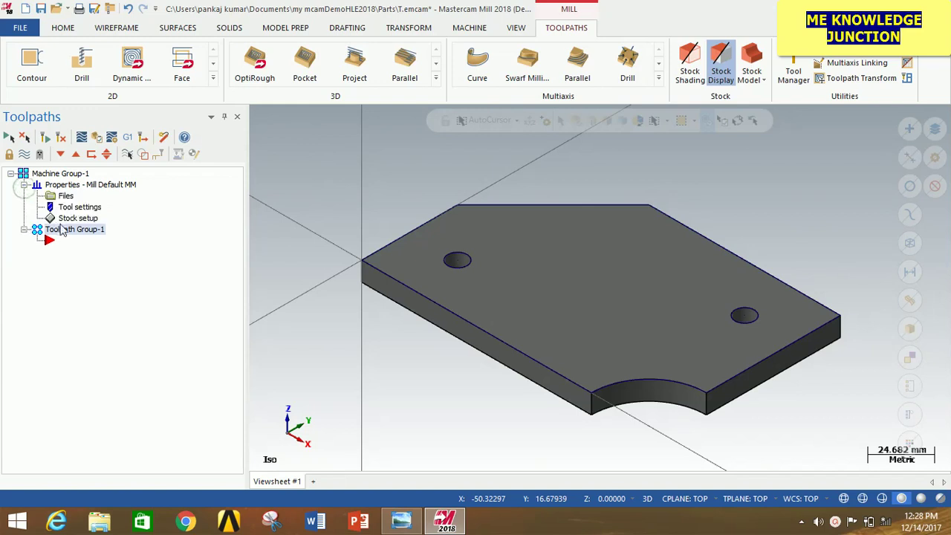
{"action": "left_click", "coordinate": [75, 217]}
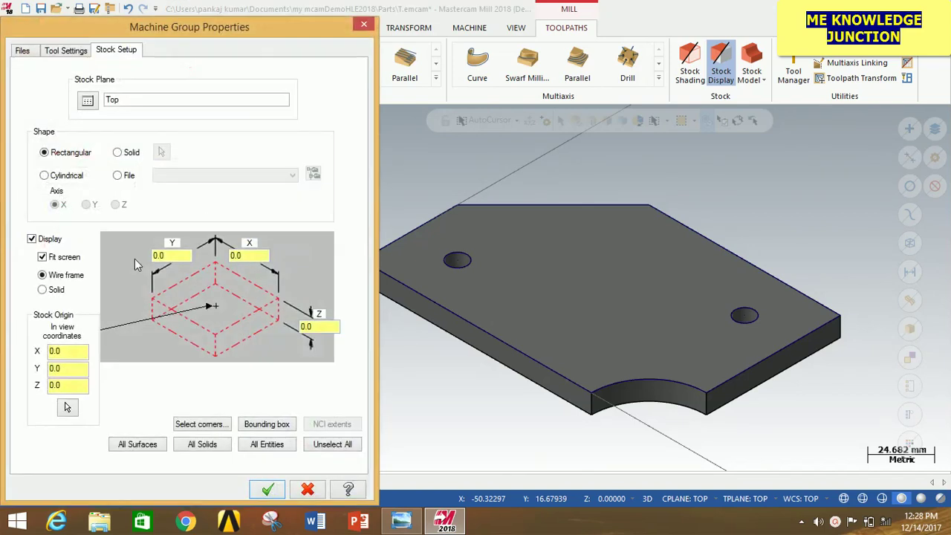
{"action": "left_click", "coordinate": [212, 445]}
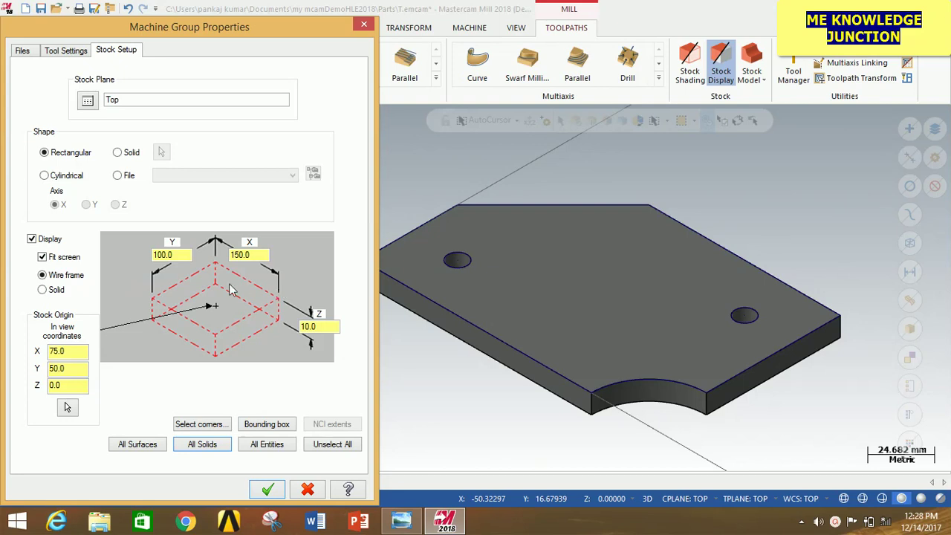
{"action": "double_click", "coordinate": [177, 255]}
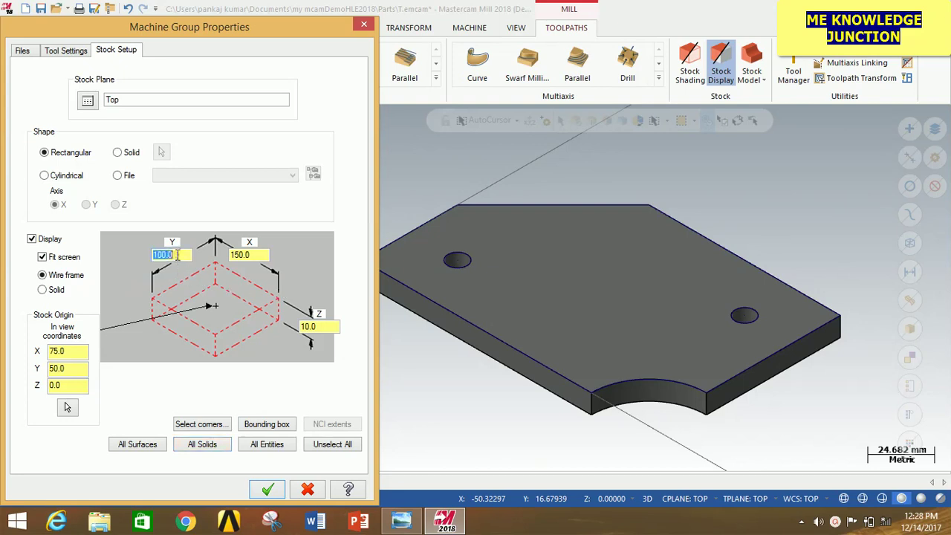